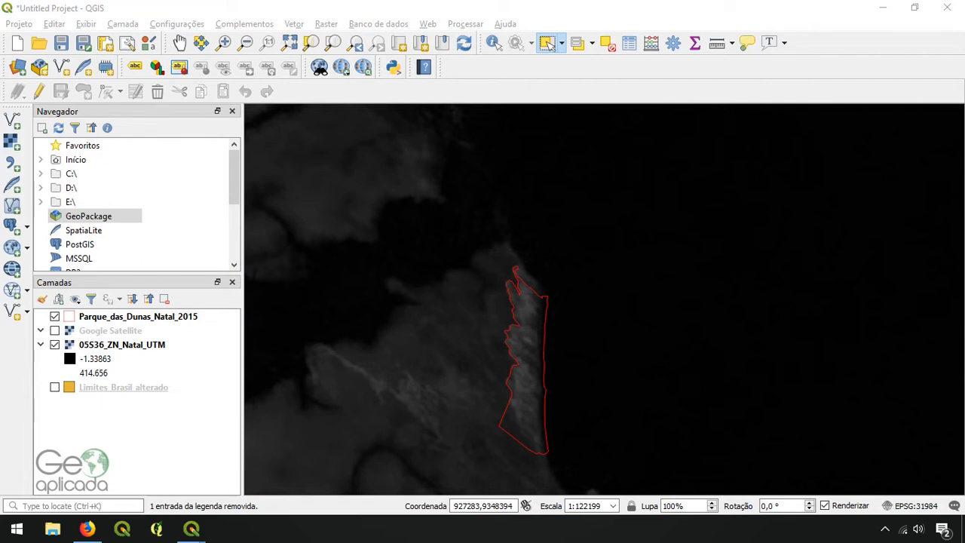
Check the Parque_das_Dunas_Natal_2015 and 05S36_ZN_Natal_UTM layers by switching each one's visibility off and back on.
left_click(54, 323)
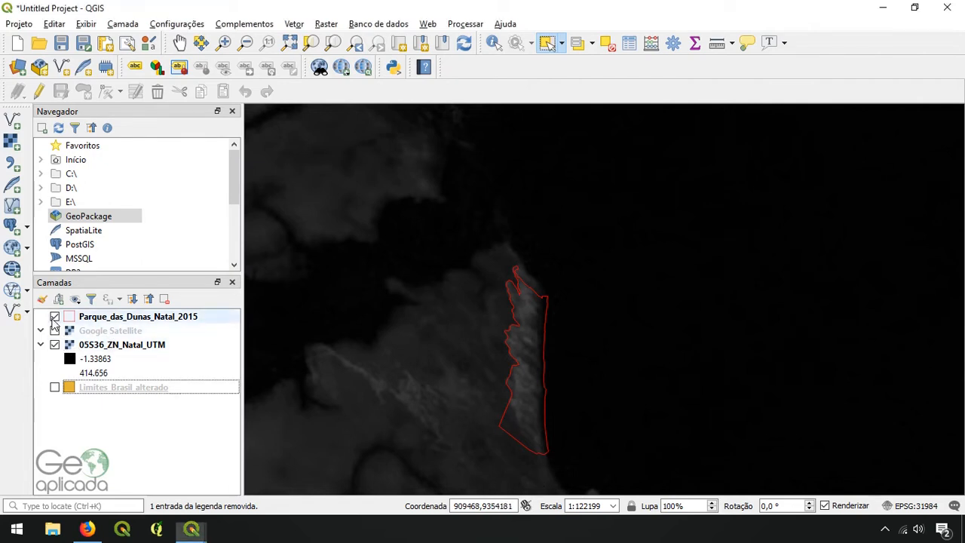
left_click(54, 317)
left_click(54, 318)
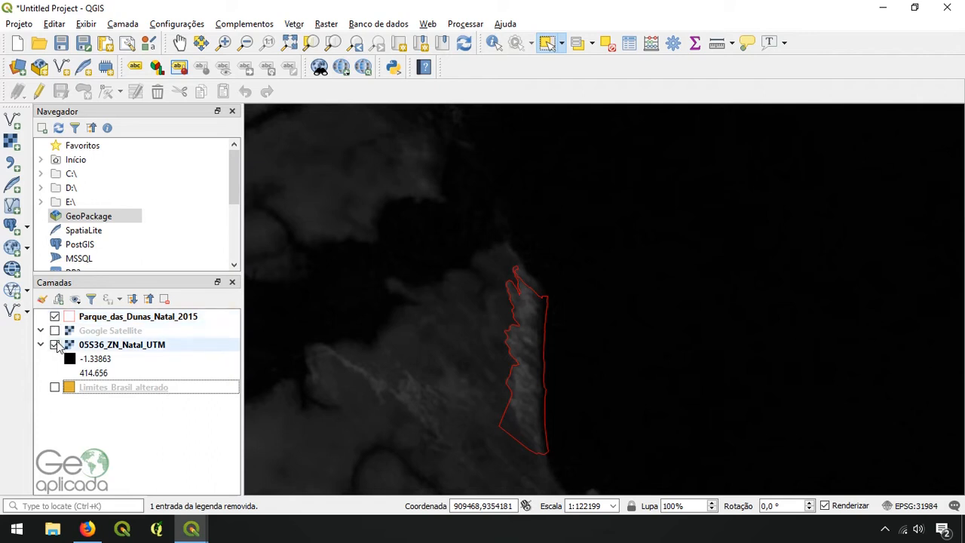
left_click(55, 345)
left_click(54, 345)
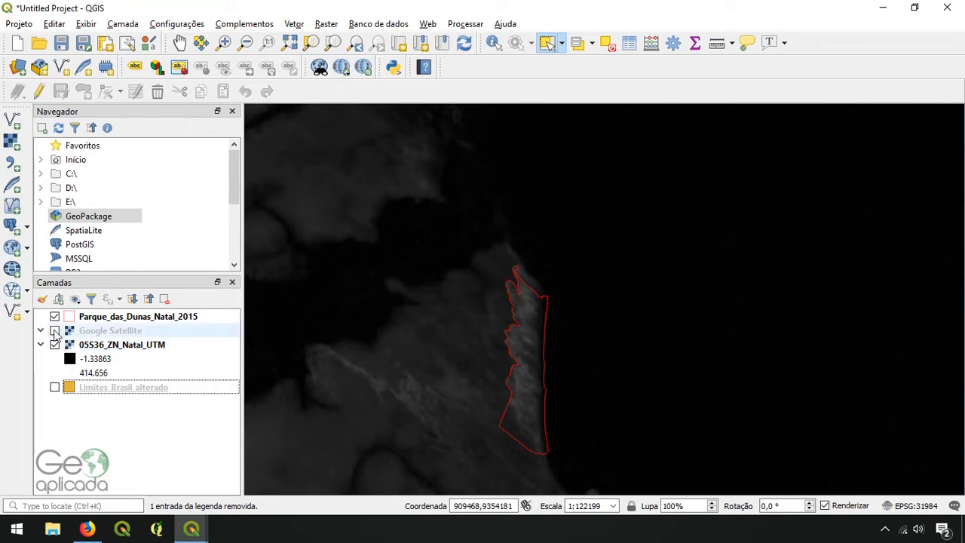
Make the Google Satellite layer visible and create a new 3D map view.
left_click(55, 331)
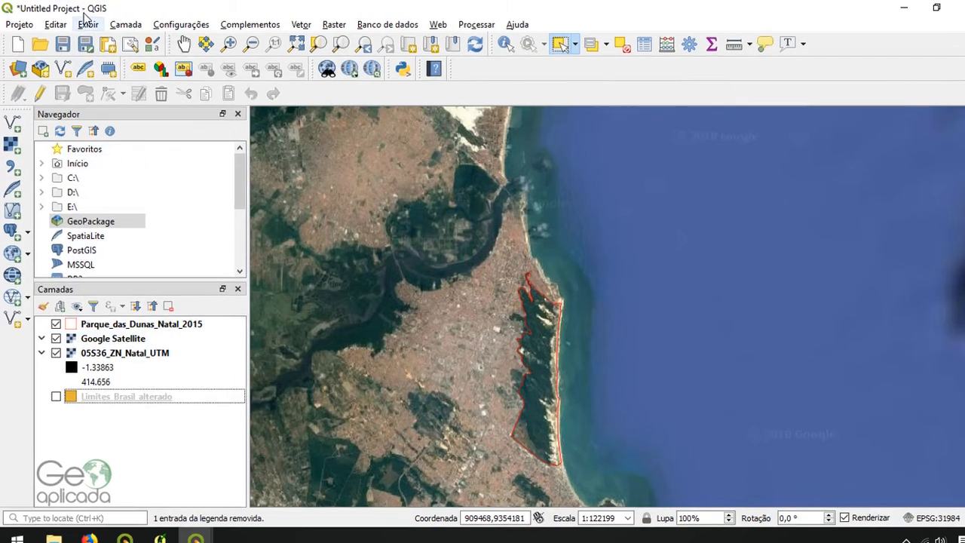
left_click(87, 25)
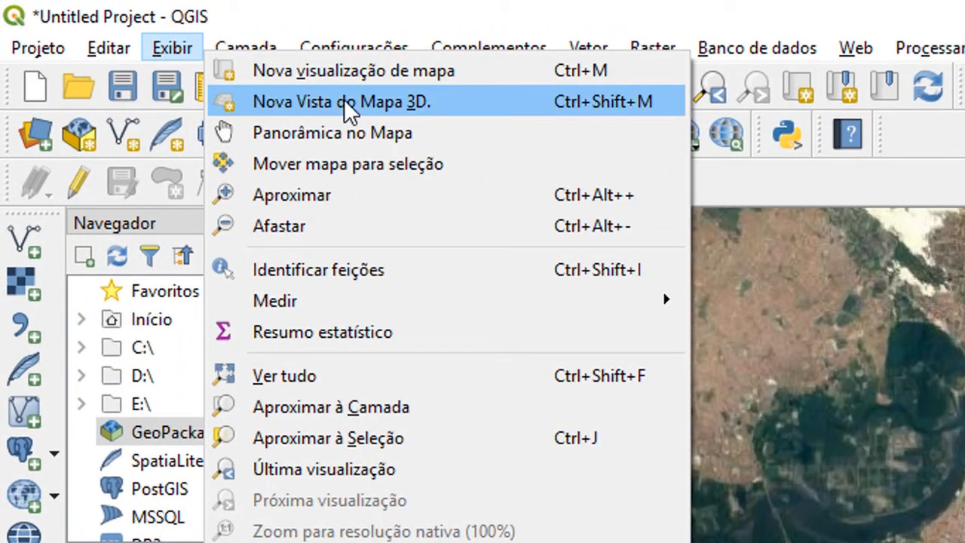
left_click(349, 110)
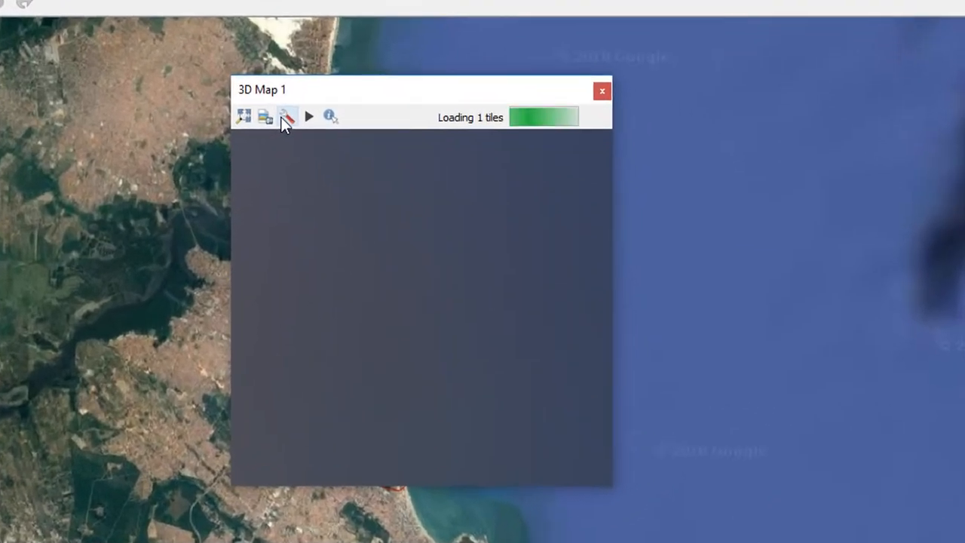
Configure the 3D terrain to use 05S36_ZN_Natal_UTM as elevation with a vertical scale of 3,00.
left_click(286, 120)
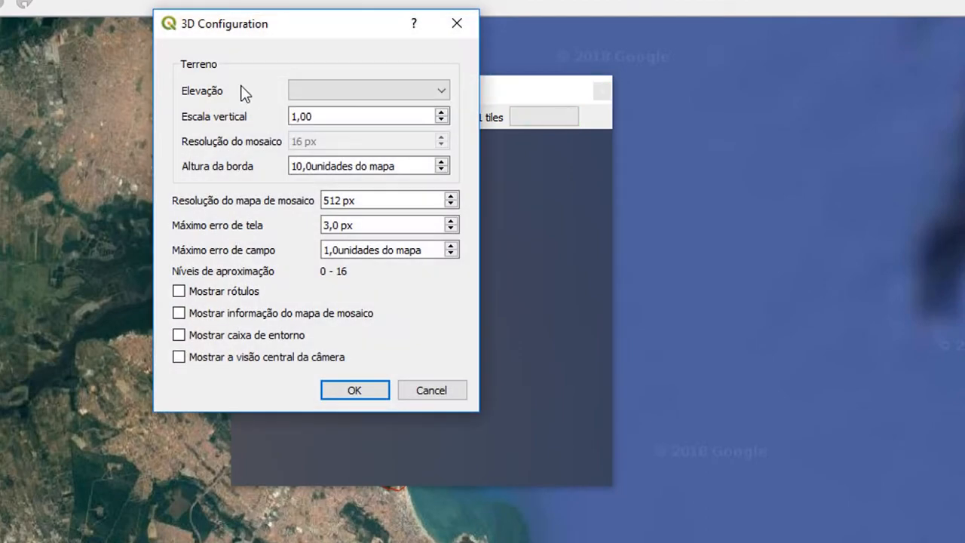
left_click(381, 92)
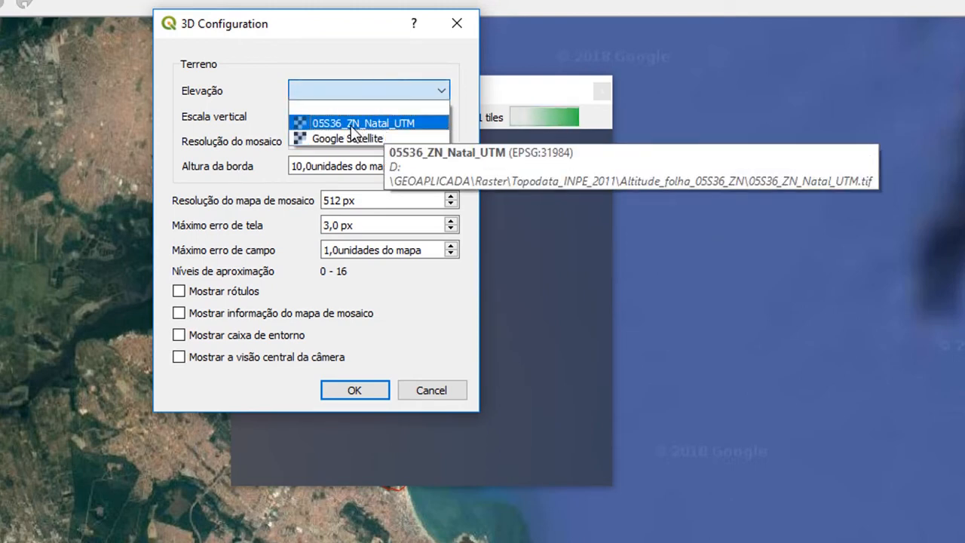
left_click(351, 125)
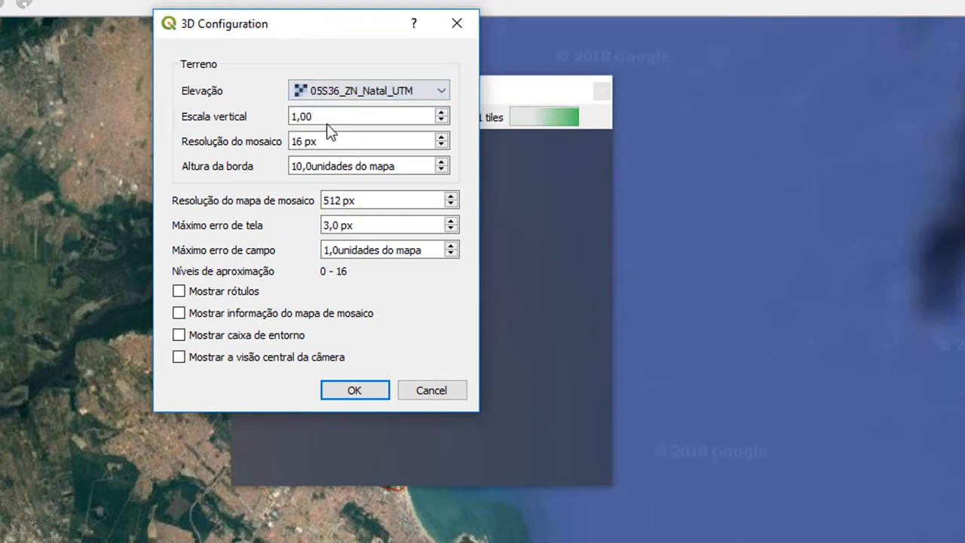
left_click(296, 116)
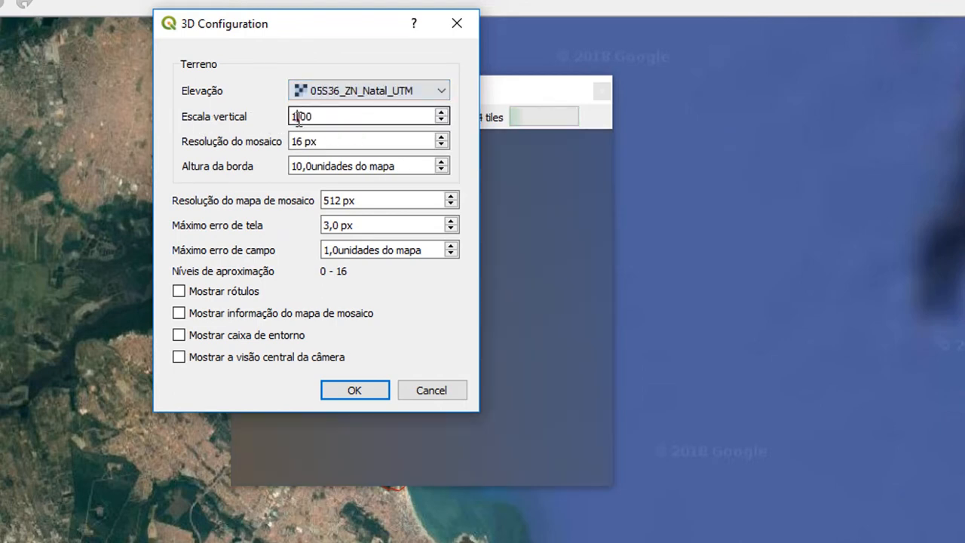
left_click_drag(299, 116, 290, 115)
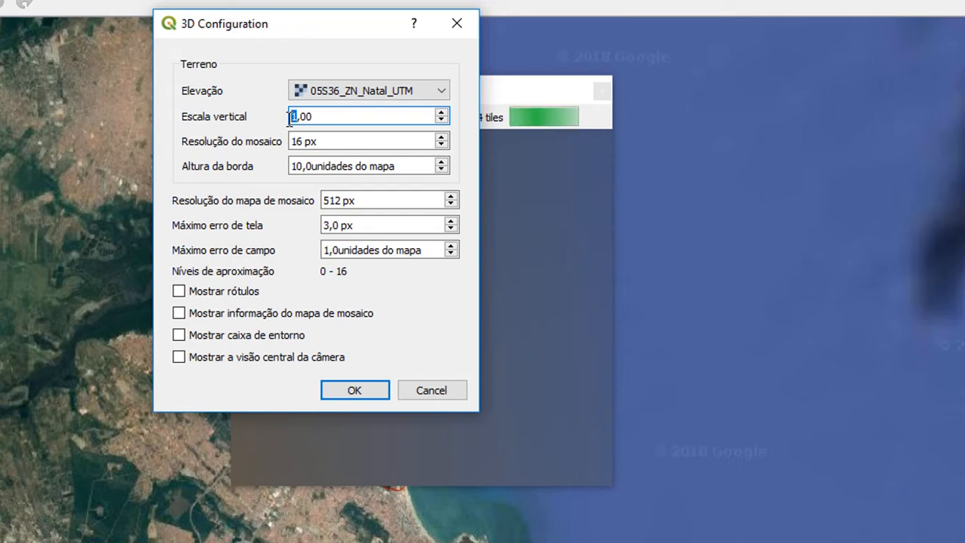
type("3")
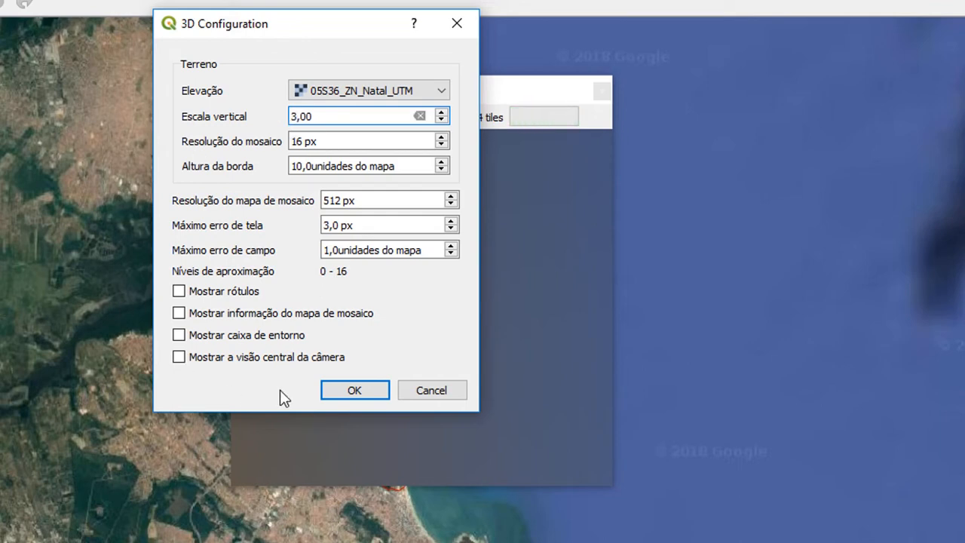
left_click(344, 389)
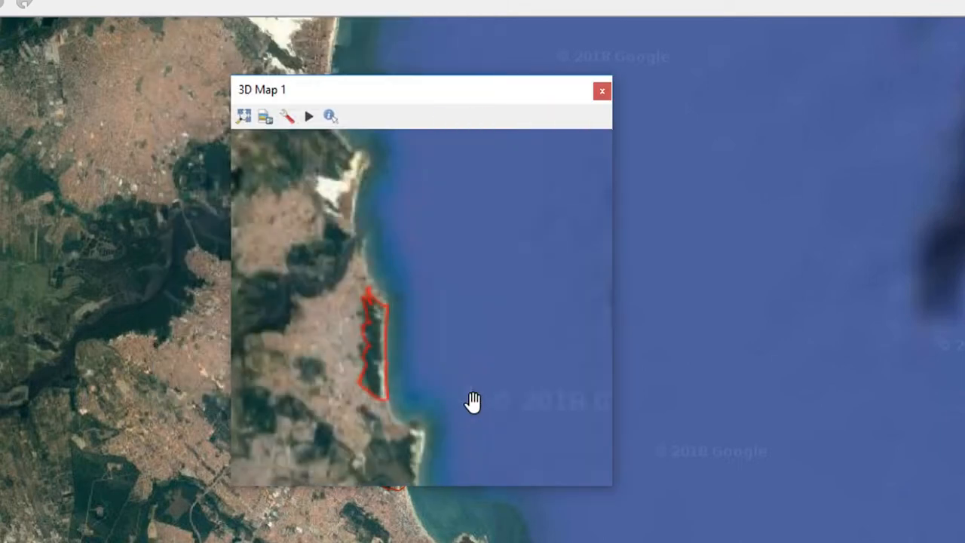
Zoom the 3D map in on the outlined park, then rotate and tilt it to an oblique view from the sea.
left_click_drag(371, 387, 331, 327)
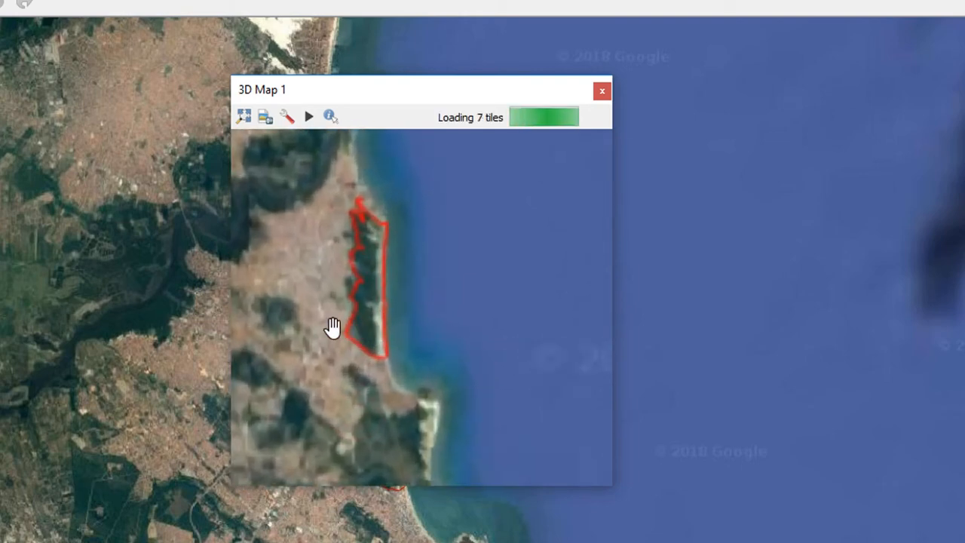
scroll(332, 326, "up", 4)
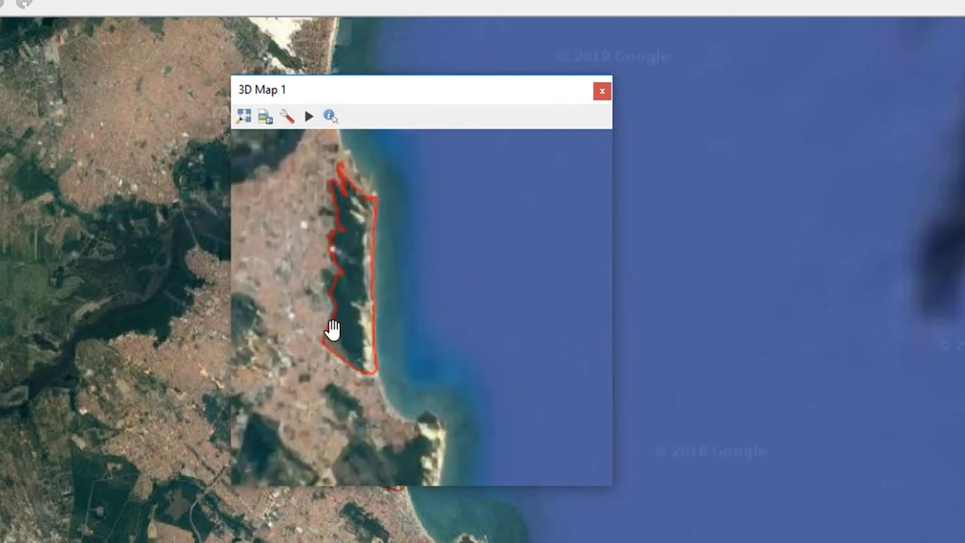
left_click_drag(345, 319, 405, 334)
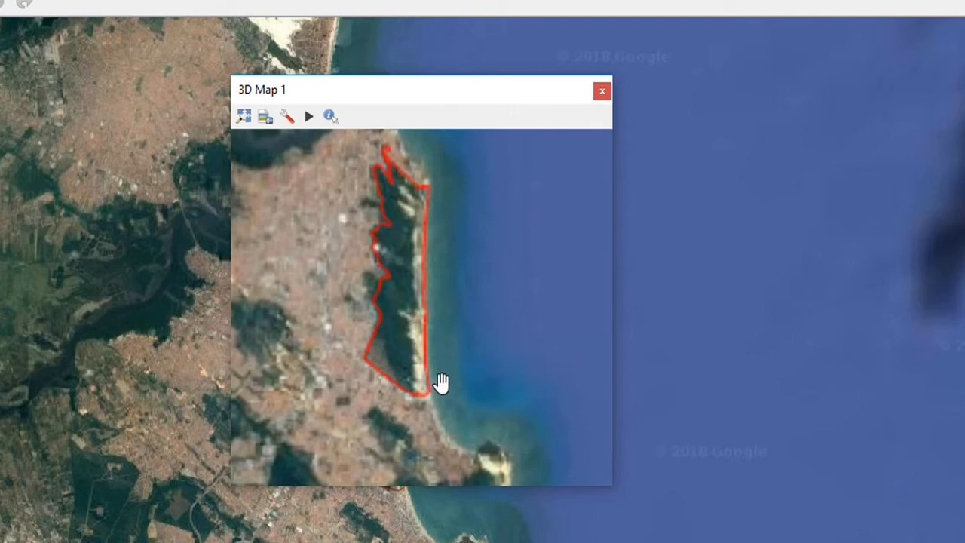
left_click_drag(439, 384, 319, 362)
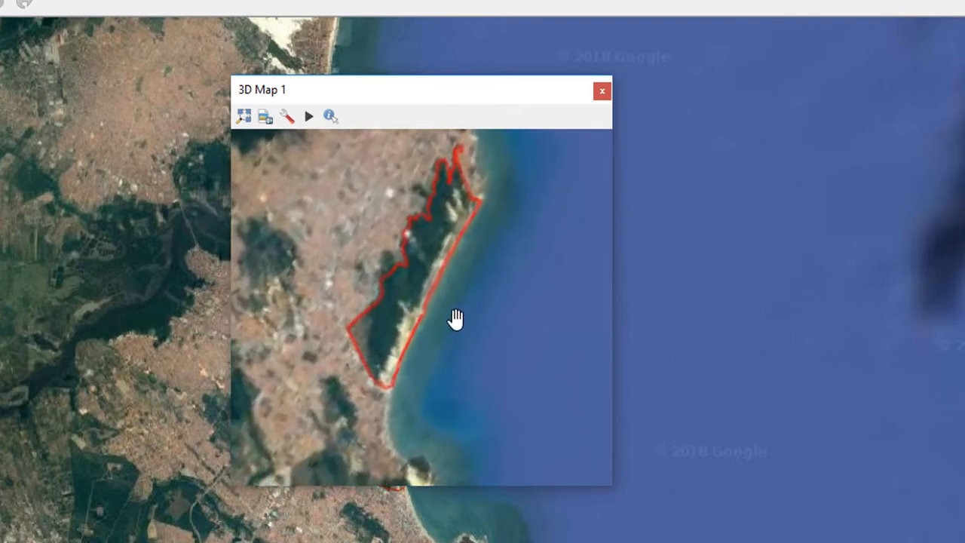
scroll(438, 325, "up", 3)
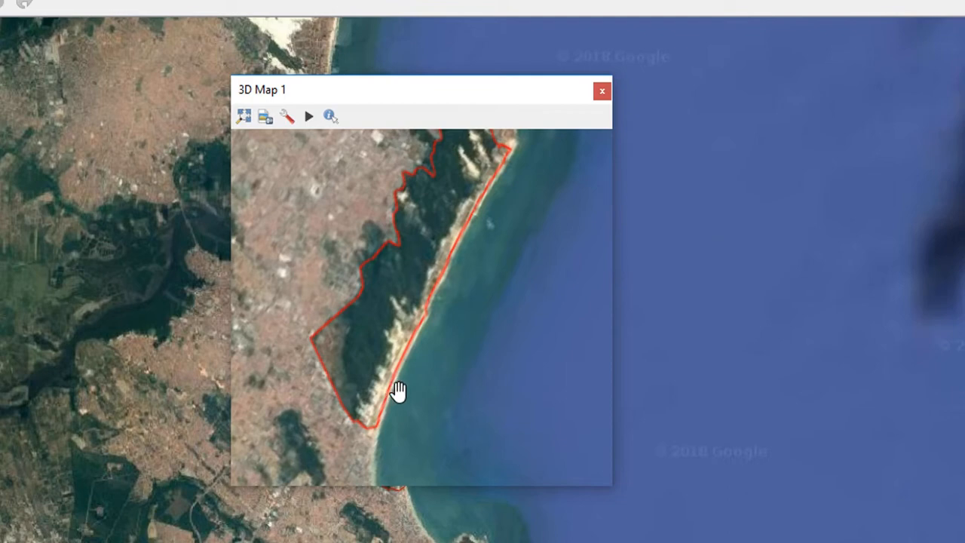
left_click_drag(398, 413, 258, 329)
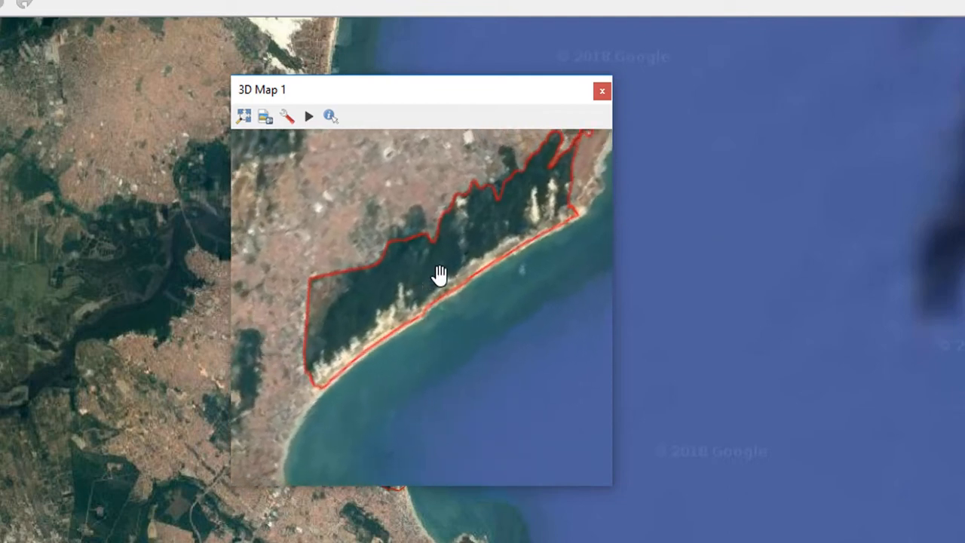
scroll(515, 274, "up", 2)
left_click_drag(562, 291, 524, 334)
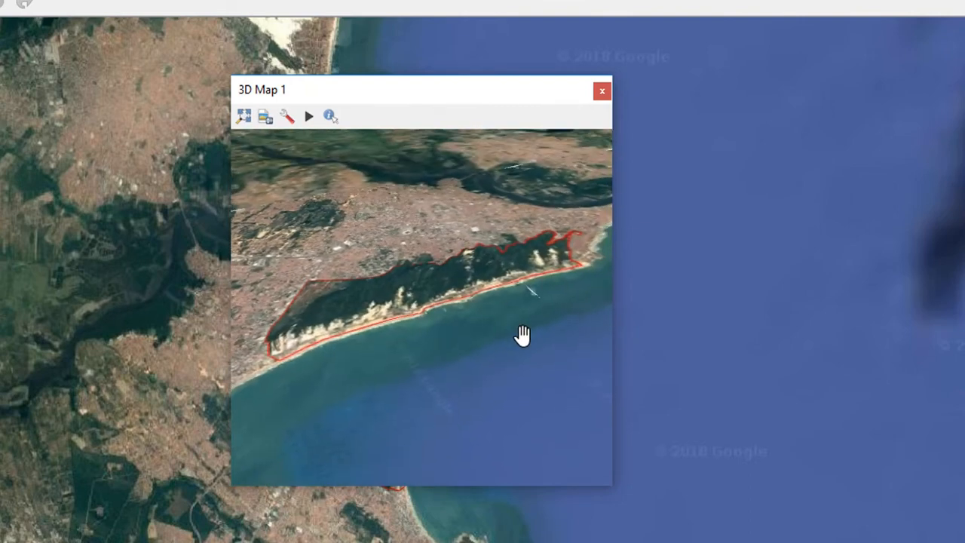
Examine the relief of the dunes along the park's coast up close in the 3D map.
scroll(530, 293, "up", 3)
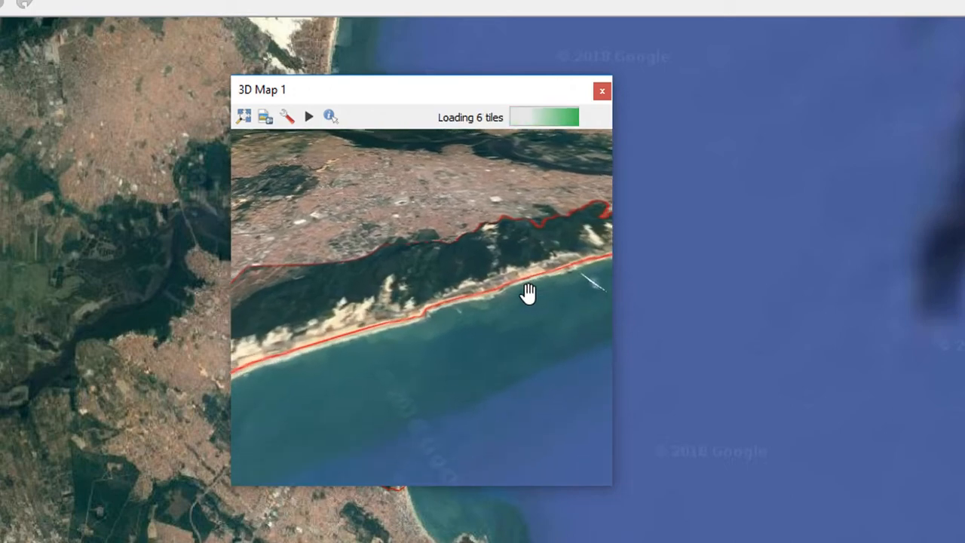
mouse_move(577, 386)
left_mouse_down()
mouse_move(543, 411)
mouse_move(508, 418)
mouse_move(496, 408)
mouse_move(511, 421)
mouse_move(421, 407)
left_mouse_up()
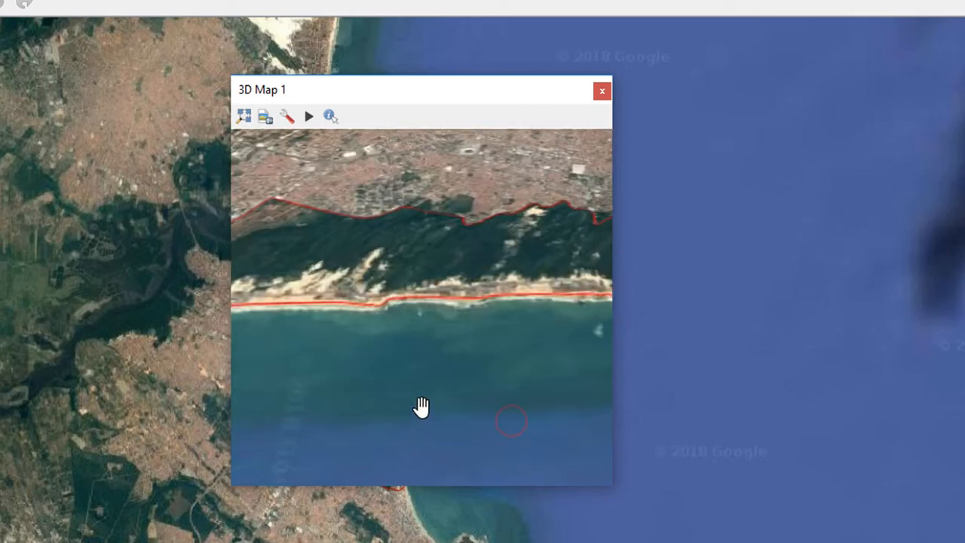
left_click_drag(339, 328, 307, 287)
scroll(487, 295, "up", 5)
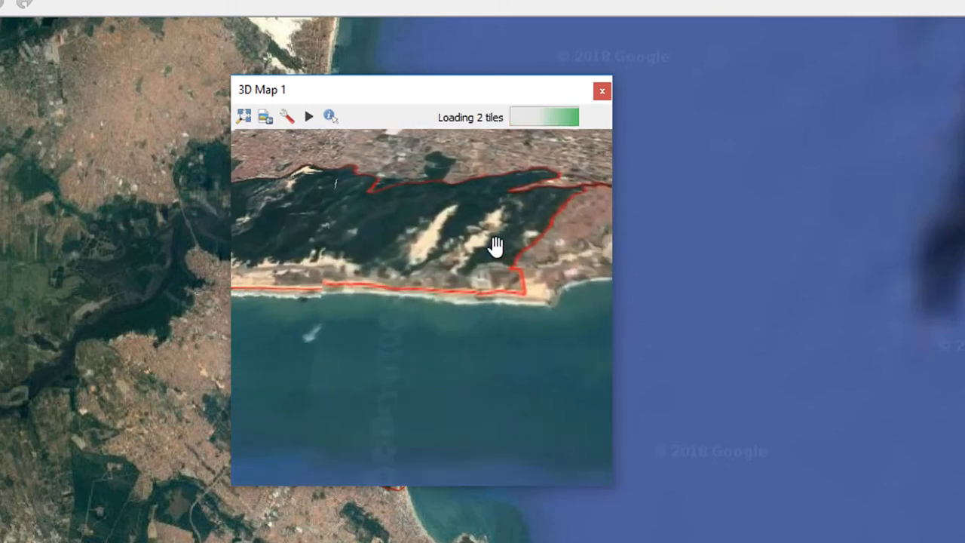
left_click_drag(490, 249, 493, 311)
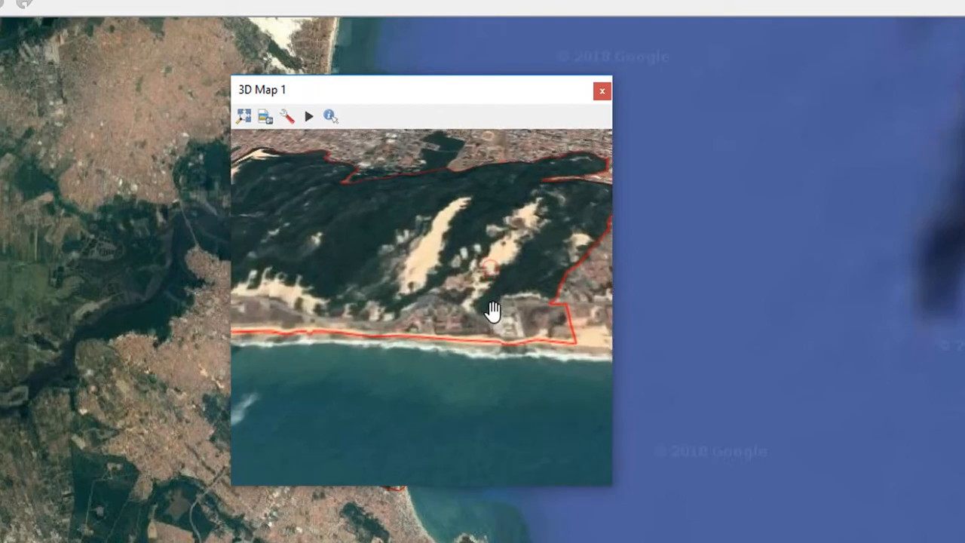
left_click_drag(483, 417, 463, 219)
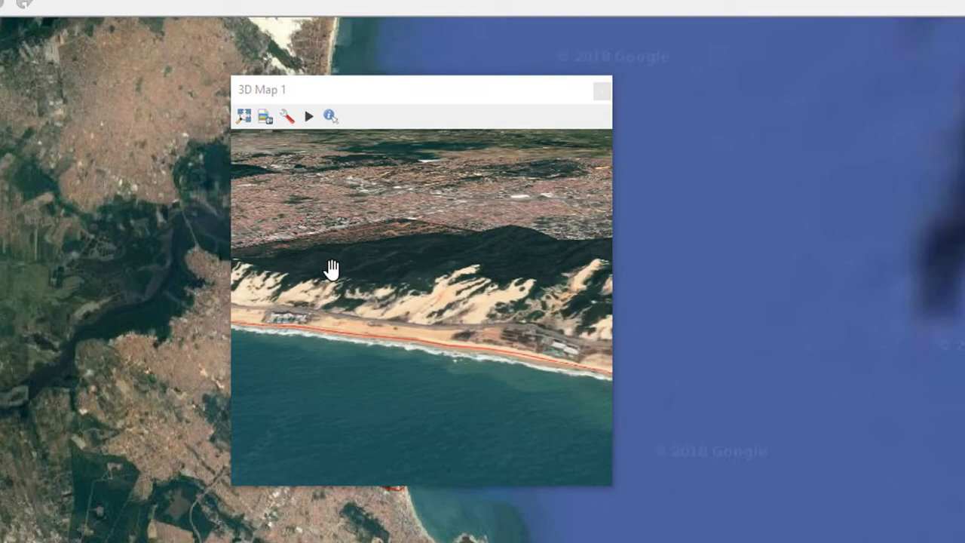
Zoom the 3D map out and widen its window on both sides to frame the whole park with the coastline.
scroll(332, 269, "down", 5)
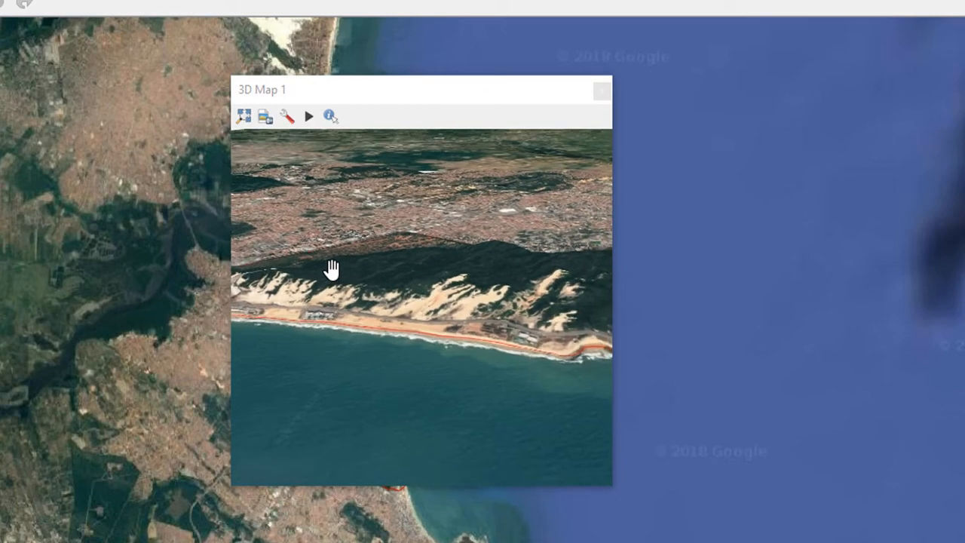
scroll(332, 270, "down", 3)
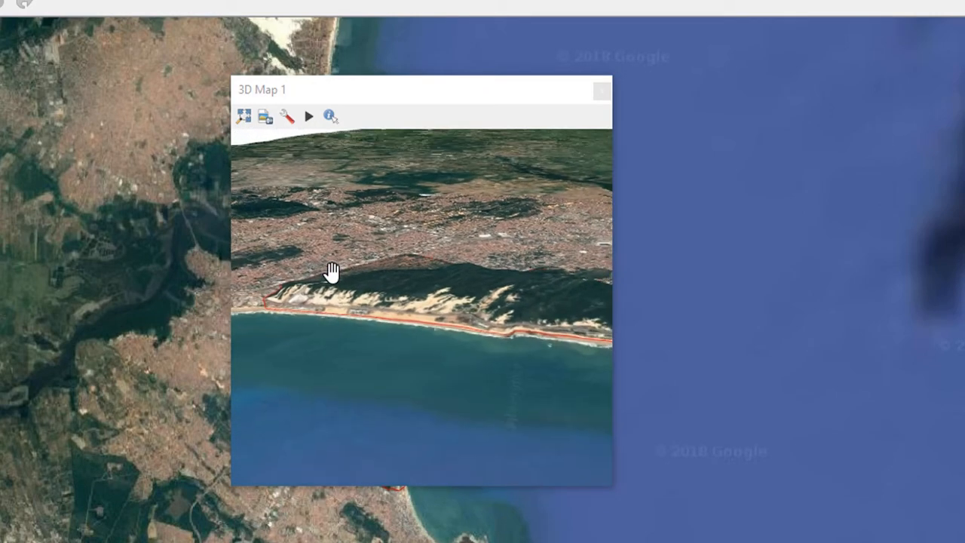
left_click_drag(567, 339, 289, 314)
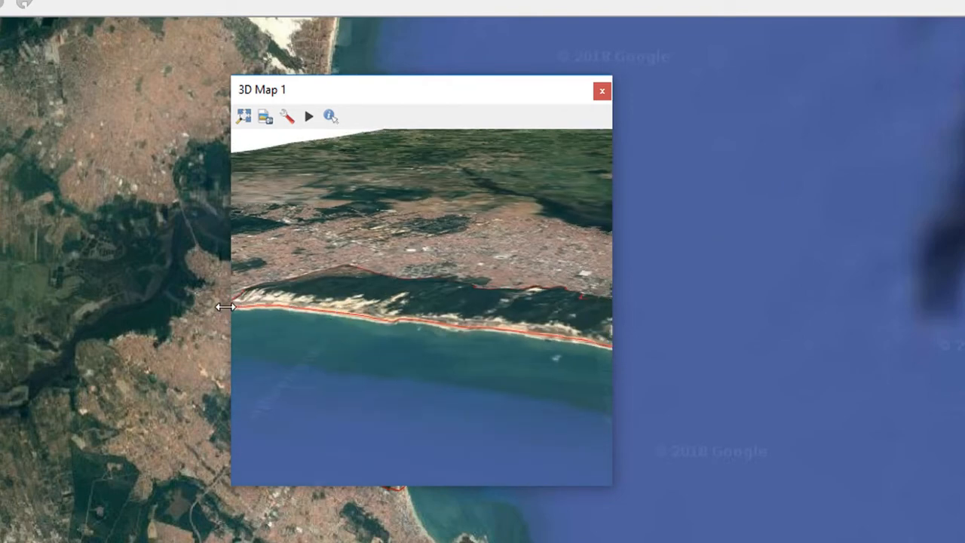
left_click_drag(230, 309, 59, 303)
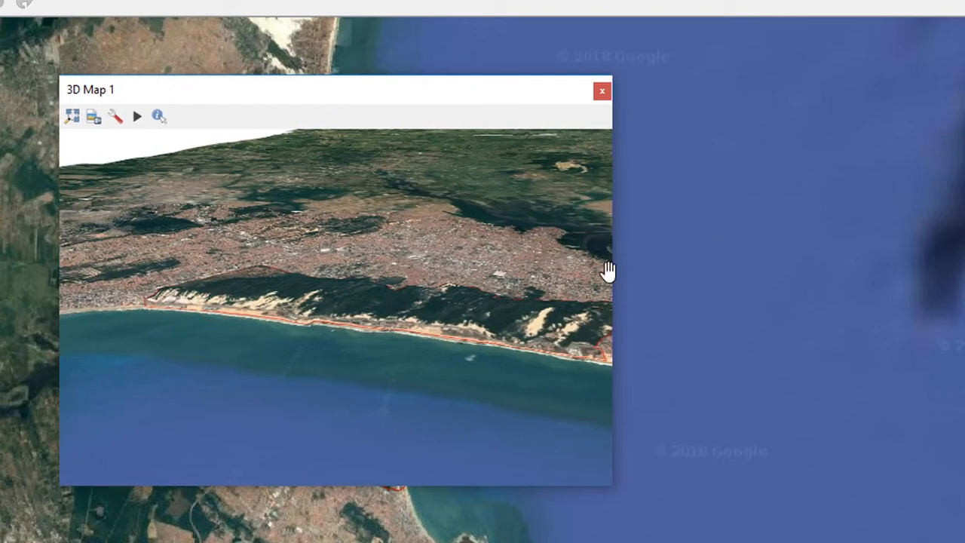
left_click_drag(618, 272, 777, 98)
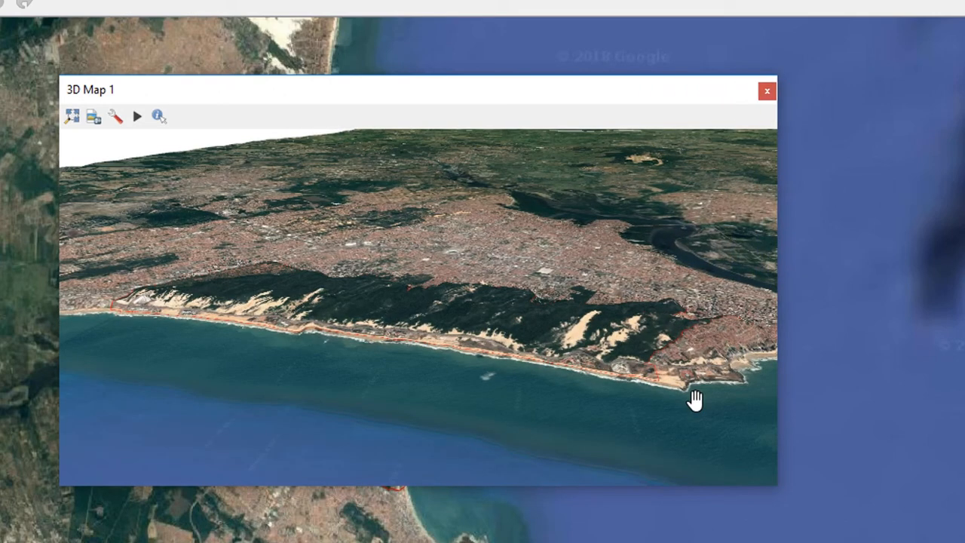
Start exporting the 3D map as an image and choose the GEOAPLICADA\Produtos folder as its destination.
left_click(94, 119)
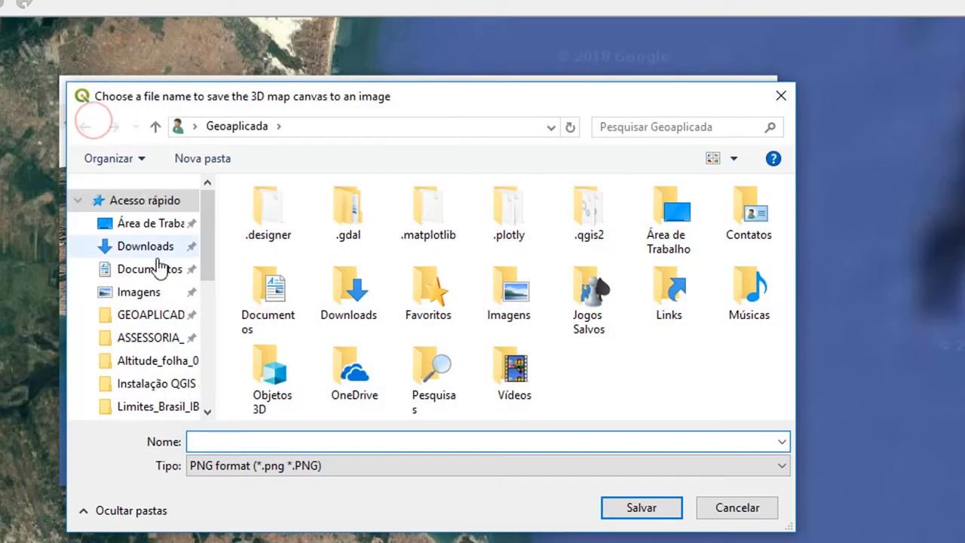
left_click(151, 316)
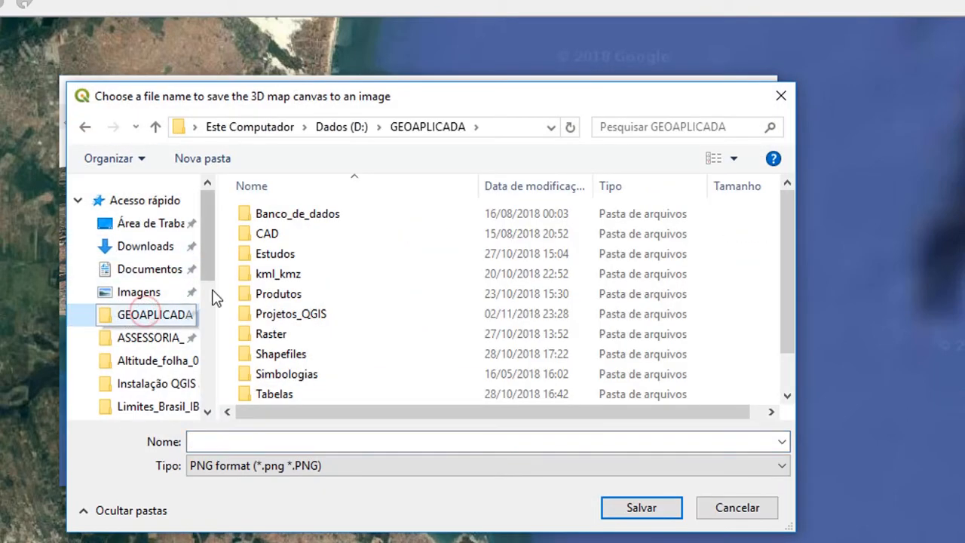
double_click(260, 298)
Name the exported 3D map image 3D_Parque_das_Dunas in PNG format and save it.
left_click(227, 441)
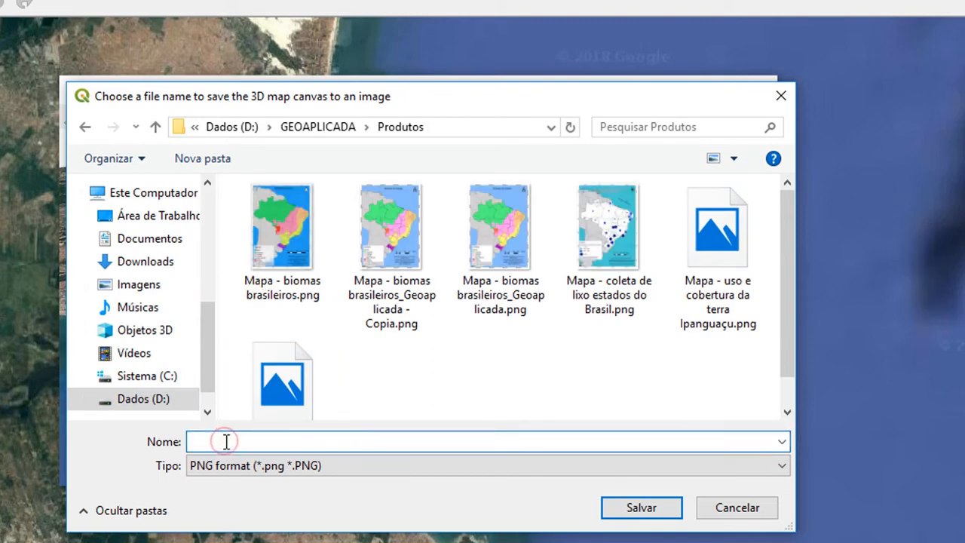
type("eD")
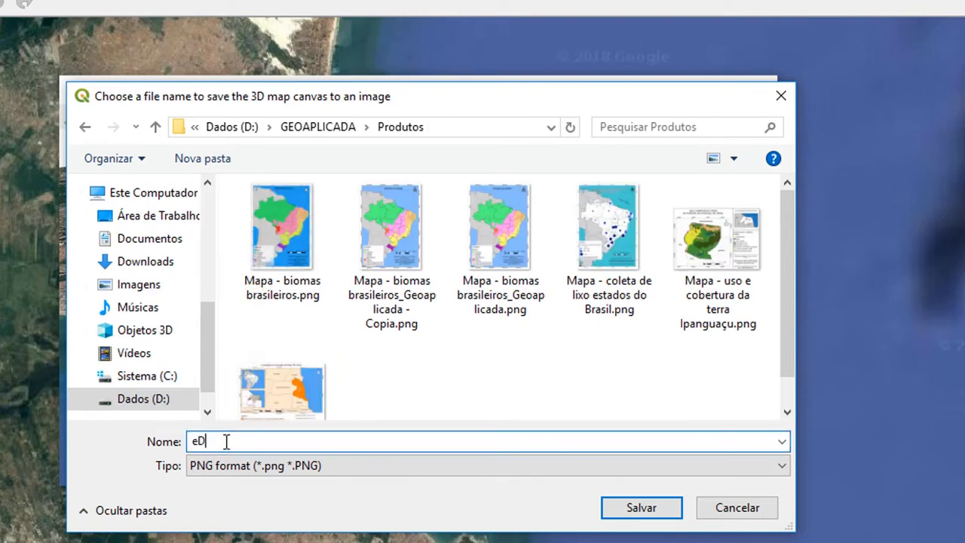
type("_Paraue_das_Dunas")
key("Left")
key("Left")
key("Left")
key("Left")
key("Left")
key("Home")
key("Delete")
type("3")
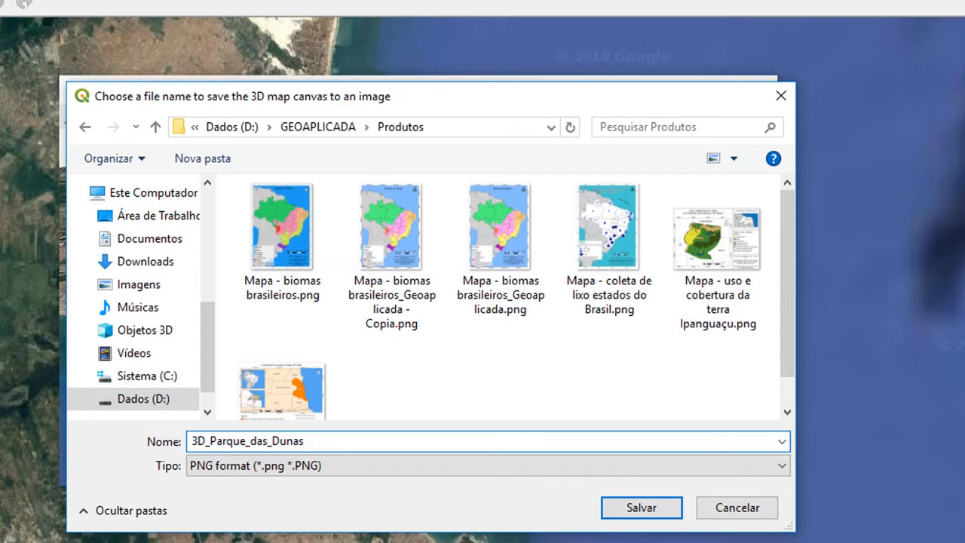
left_click(645, 510)
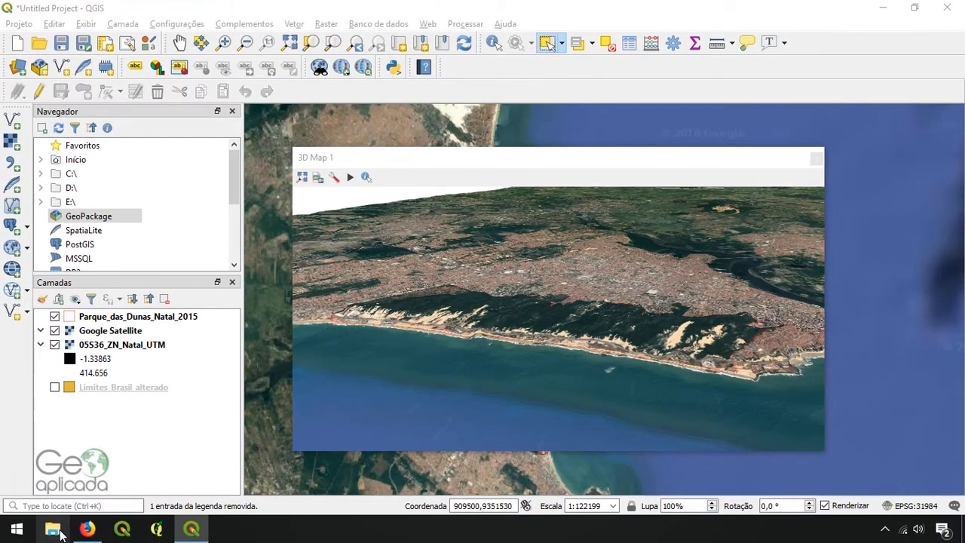
View the exported 3D_Parque_das_Dunas.png from the GEOAPLICADA\Produtos folder in File Explorer, close it, and return to QGIS.
left_click(53, 530)
double_click(291, 215)
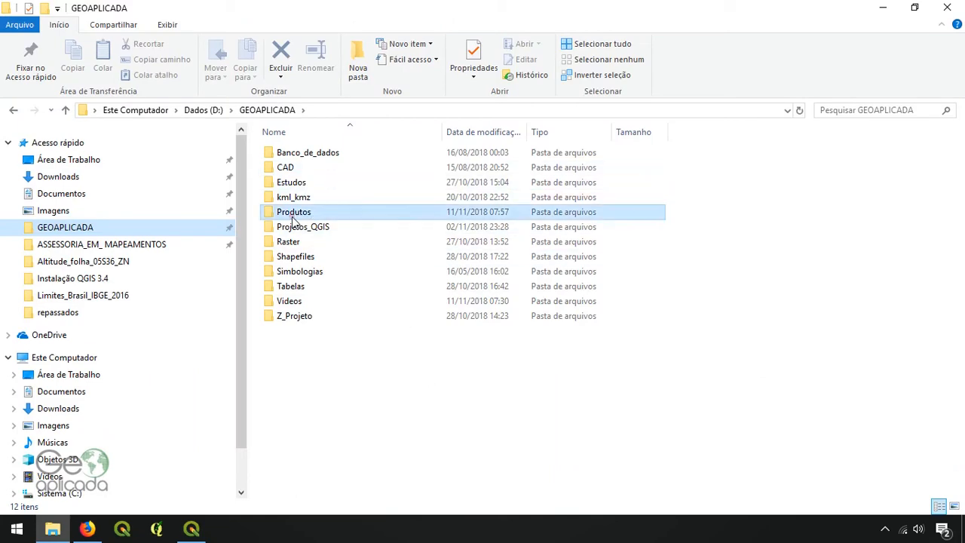
double_click(314, 189)
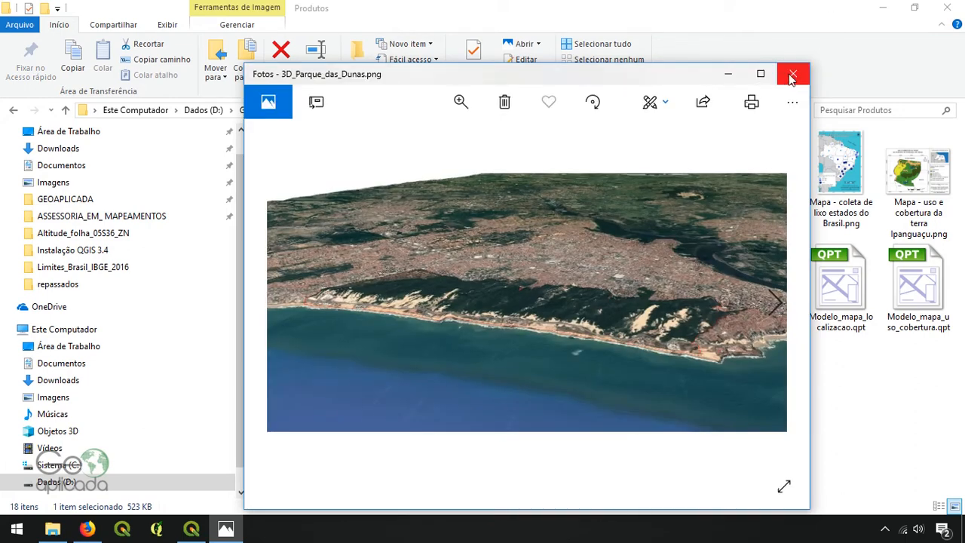
left_click(794, 73)
key("alt+Tab")
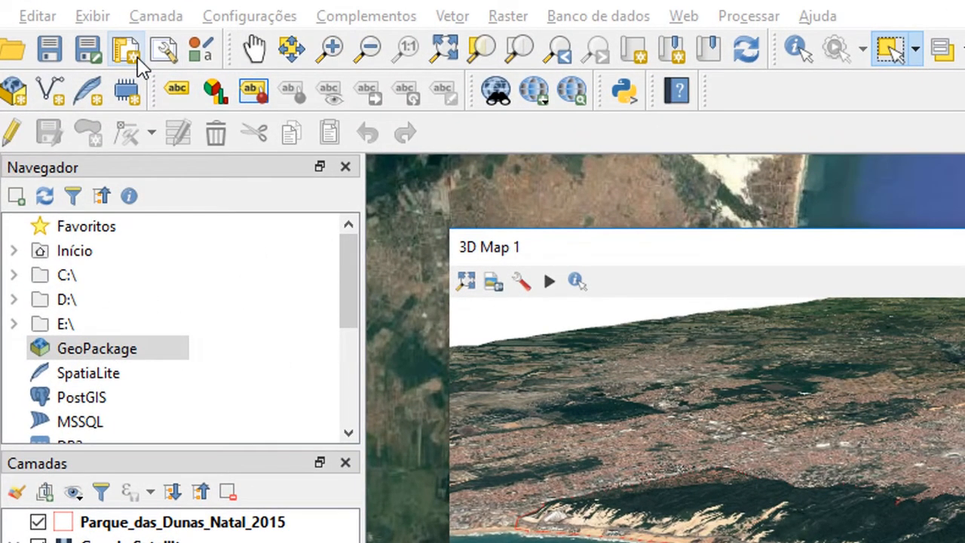
Create a new print layout titled mapa_3D and maximize its window.
left_click(137, 57)
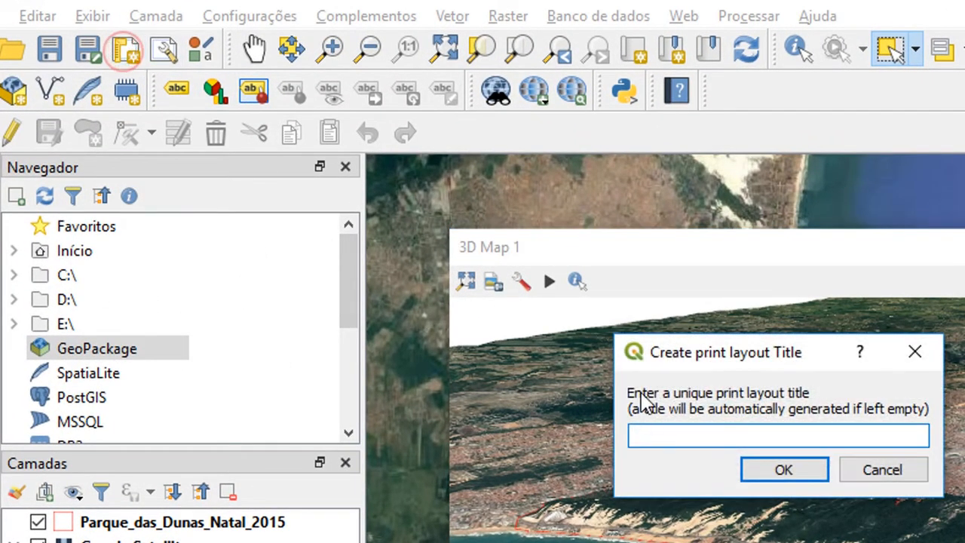
type("mapa")
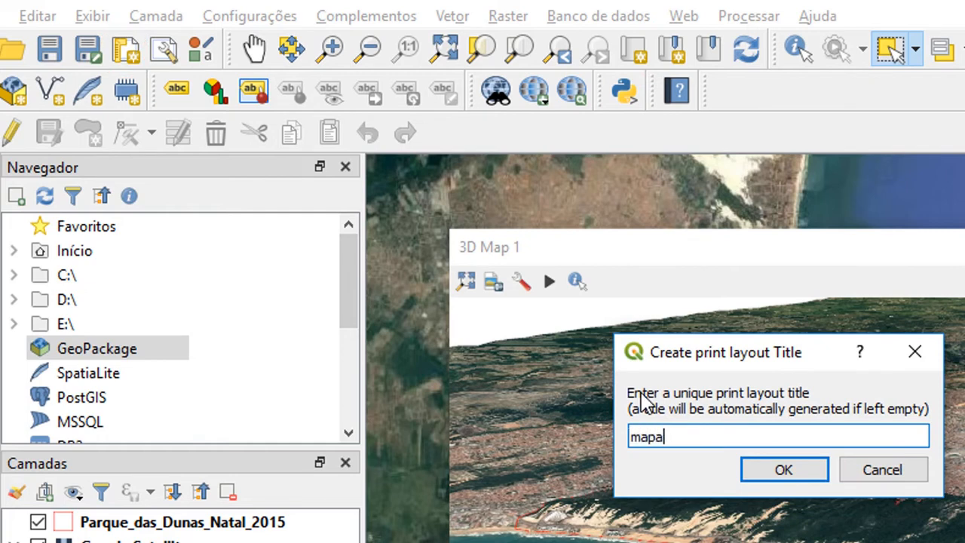
type("_3D")
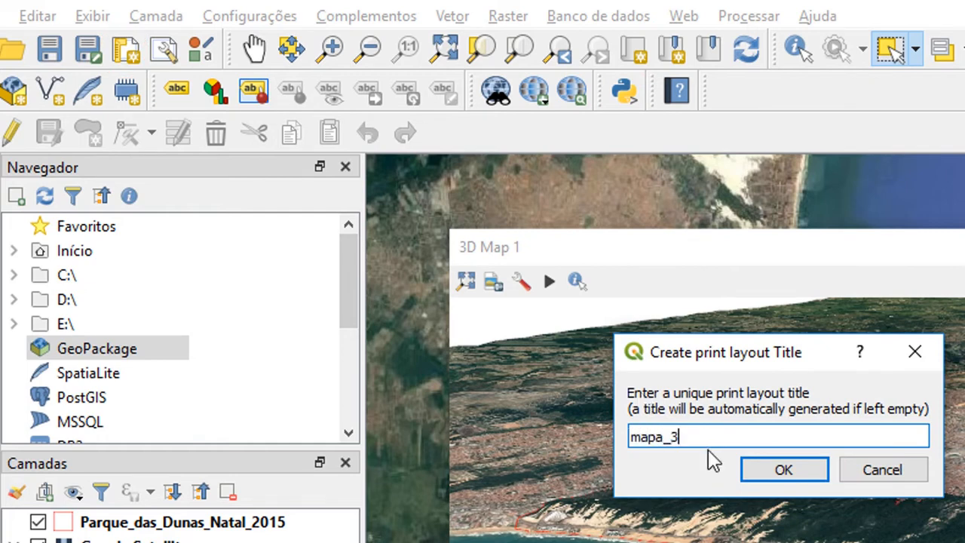
left_click(784, 470)
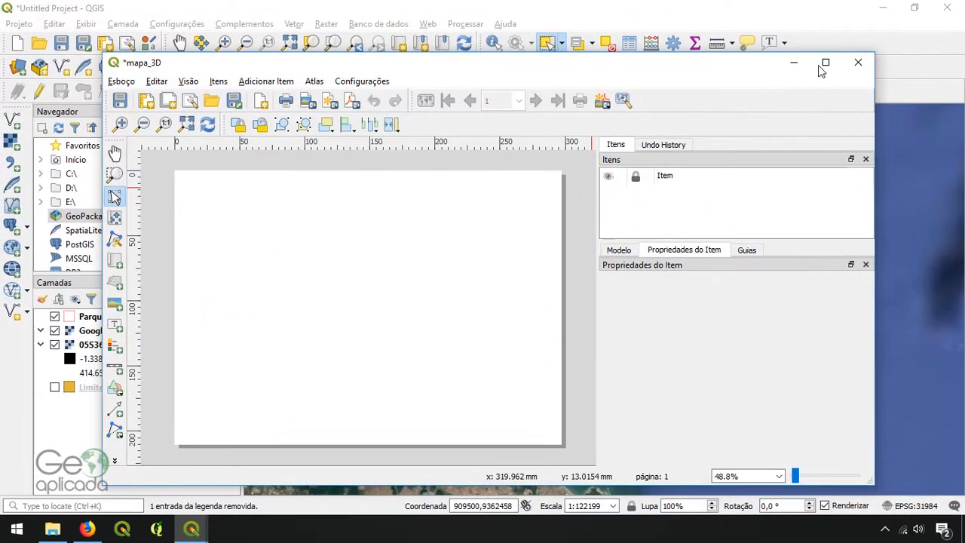
left_click(825, 63)
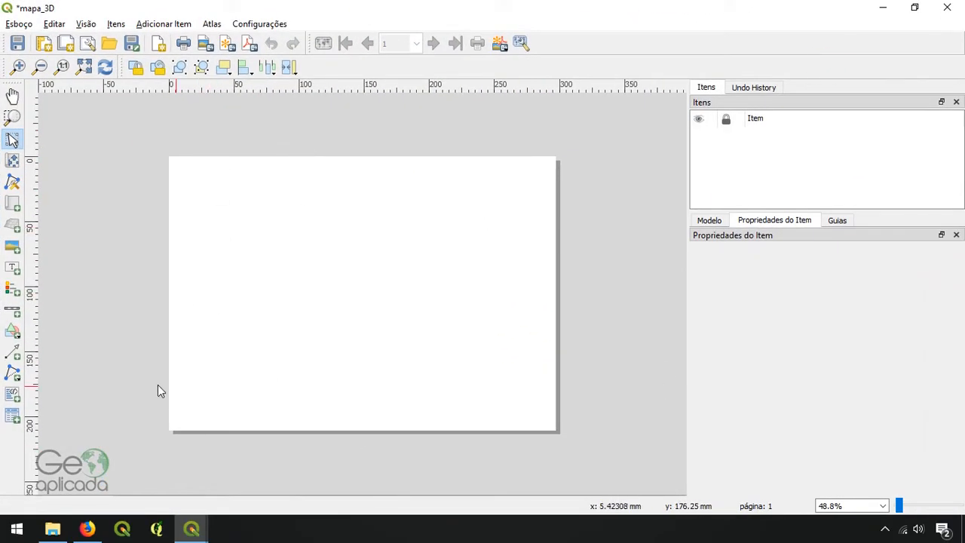
Add a 3D map frame filling most of the layout page and copy its scene settings from 3D Map 1.
left_click(10, 230)
left_click_drag(182, 170, 541, 417)
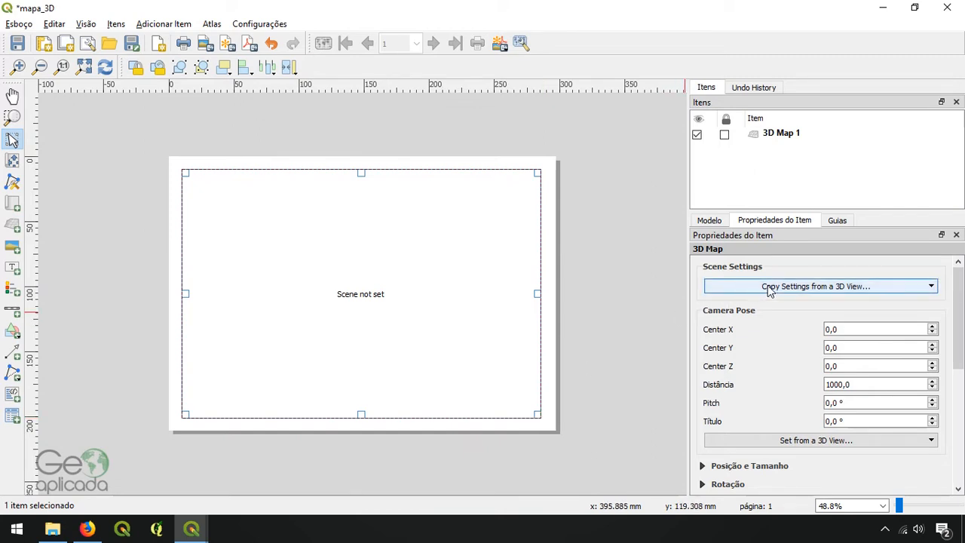
left_click(848, 289)
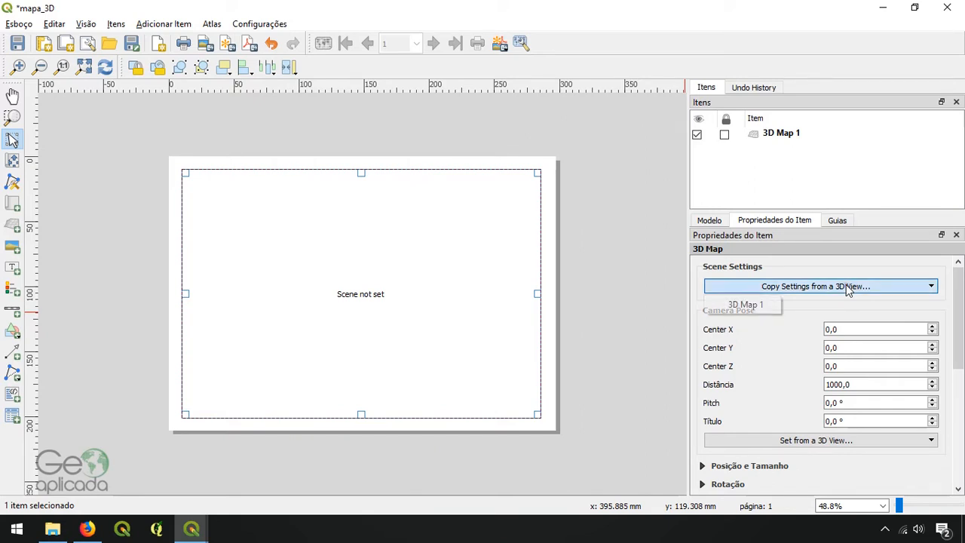
left_click(751, 309)
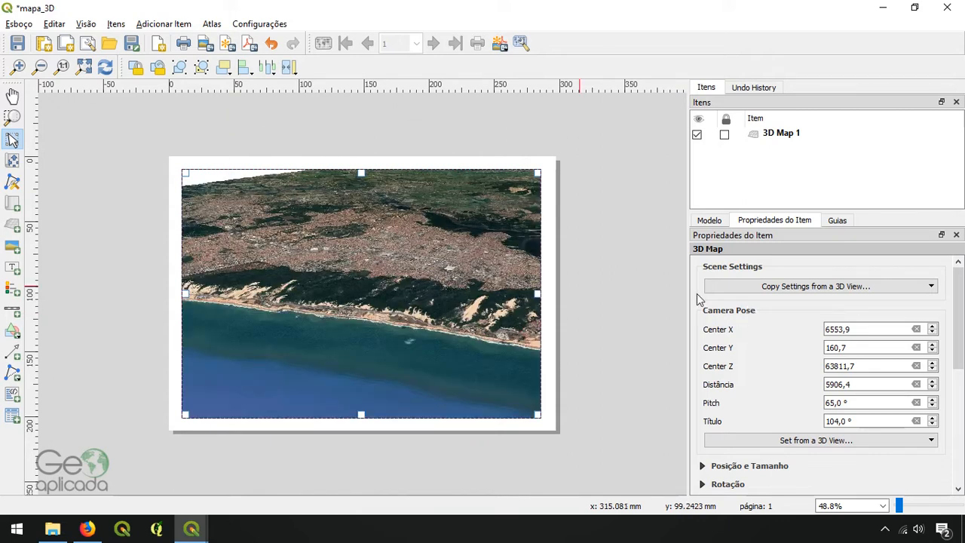
left_click(12, 160)
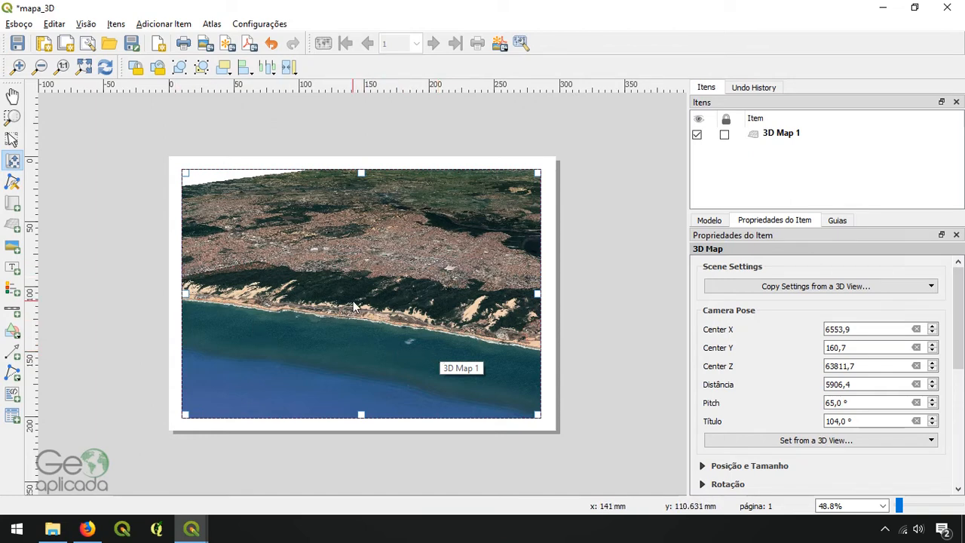
left_click(19, 23)
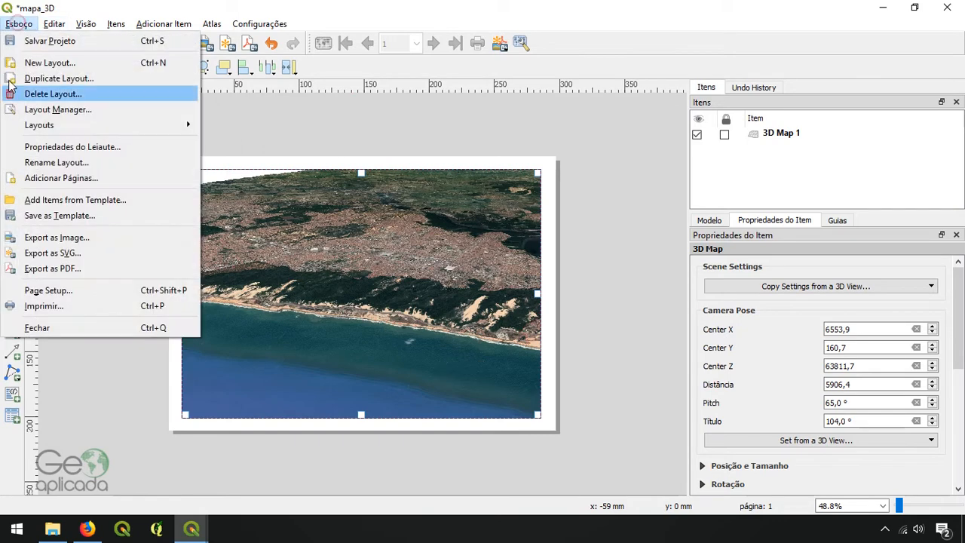
left_click(54, 246)
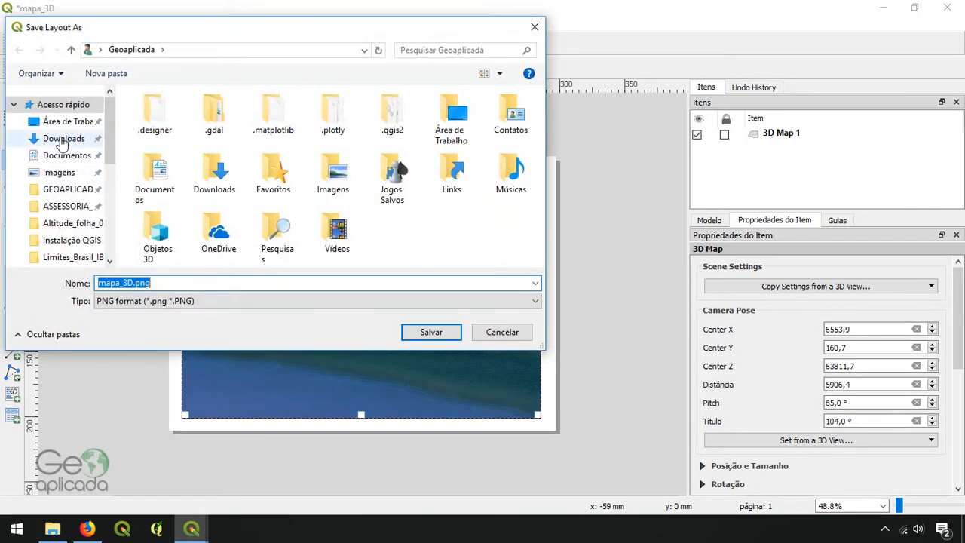
left_click(536, 25)
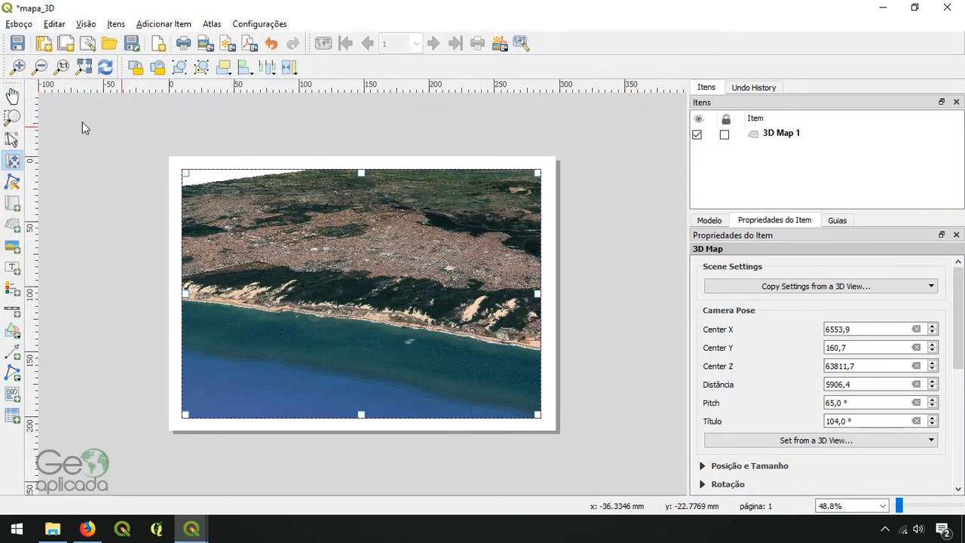
Export the layout as mapa_3D.pdf into the GEOAPLICADA\Produtos folder.
left_click(19, 23)
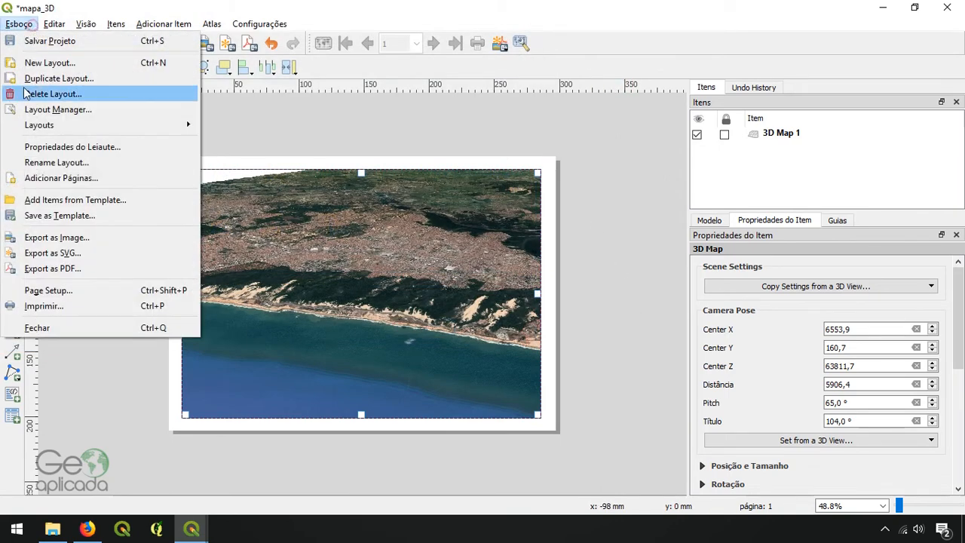
left_click(54, 269)
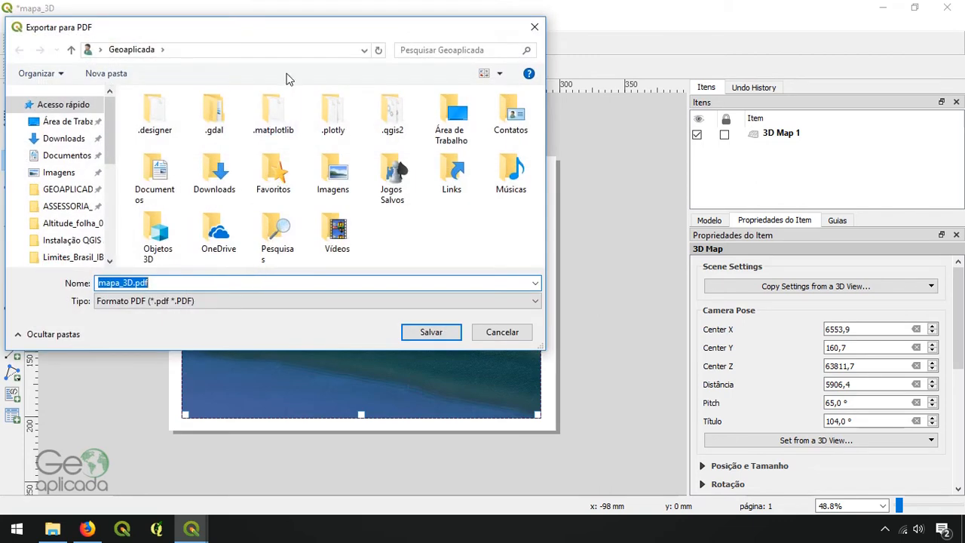
left_click(70, 190)
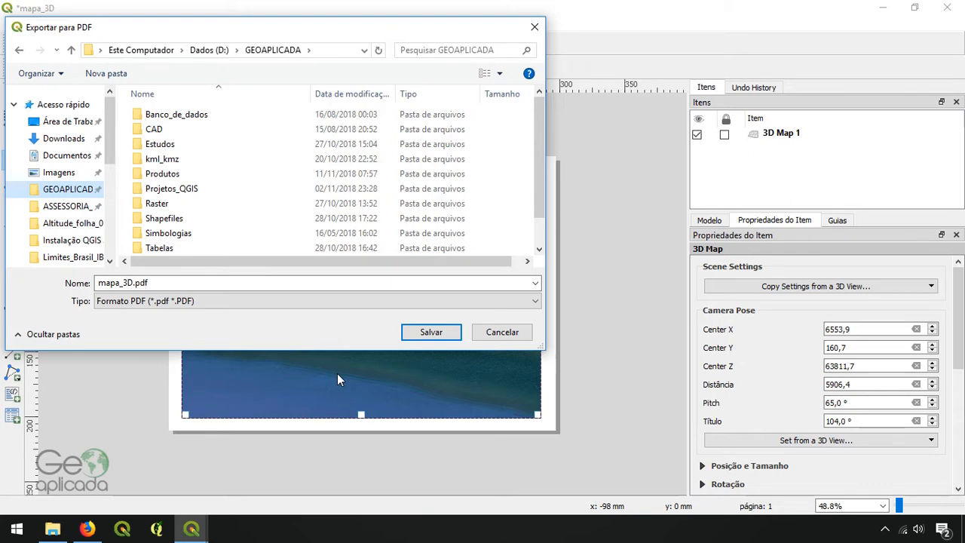
double_click(163, 174)
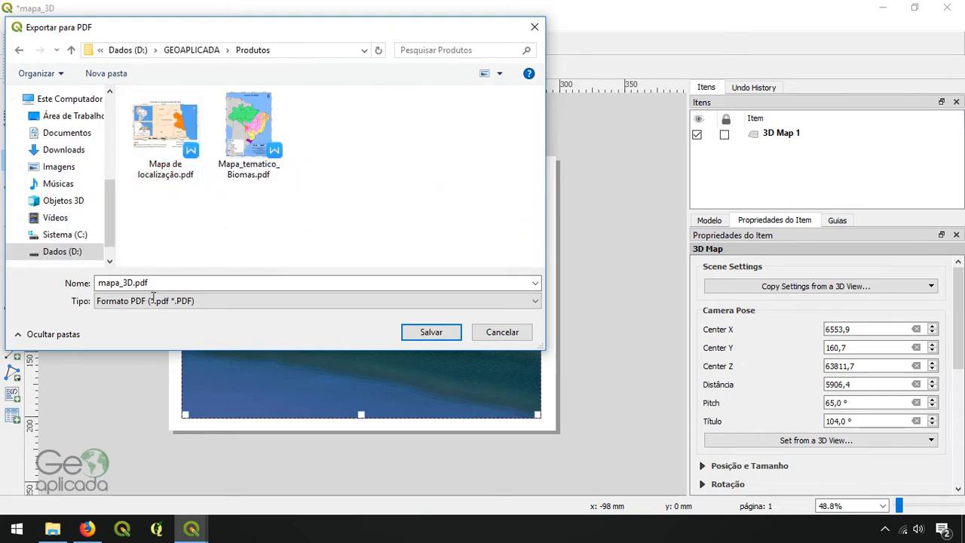
left_click(422, 332)
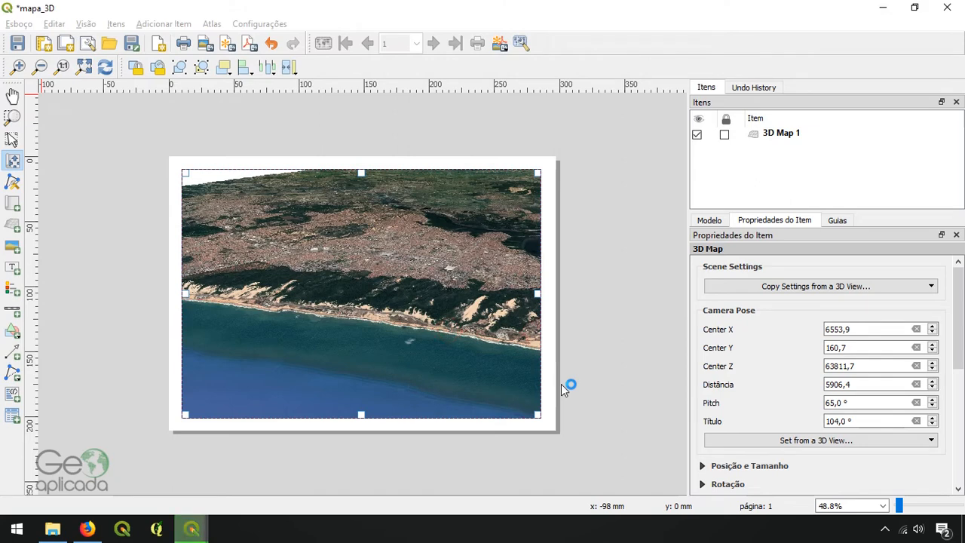
View the exported mapa_3D.pdf from the Produtos folder in File Explorer, close it, and return to the main QGIS window.
left_click(53, 530)
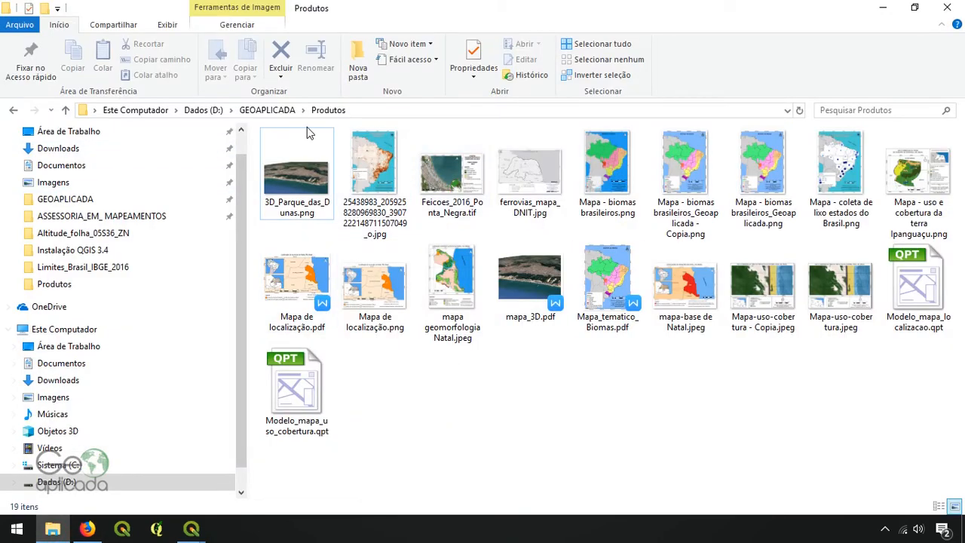
left_click(534, 280)
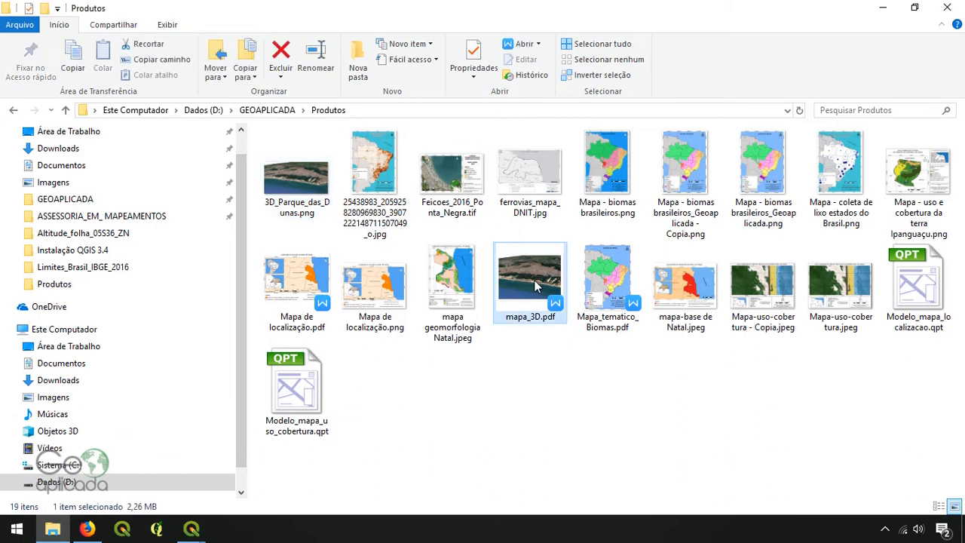
double_click(534, 280)
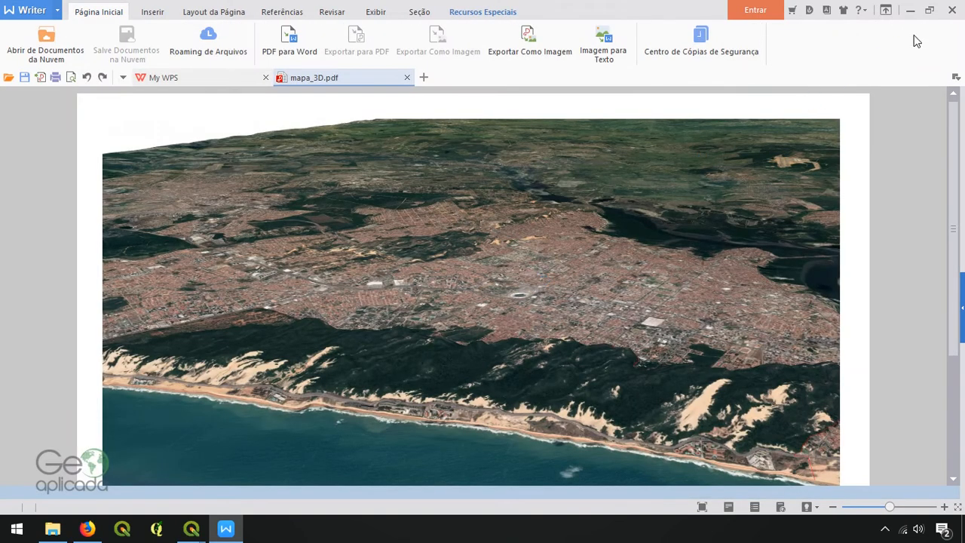
left_click(953, 10)
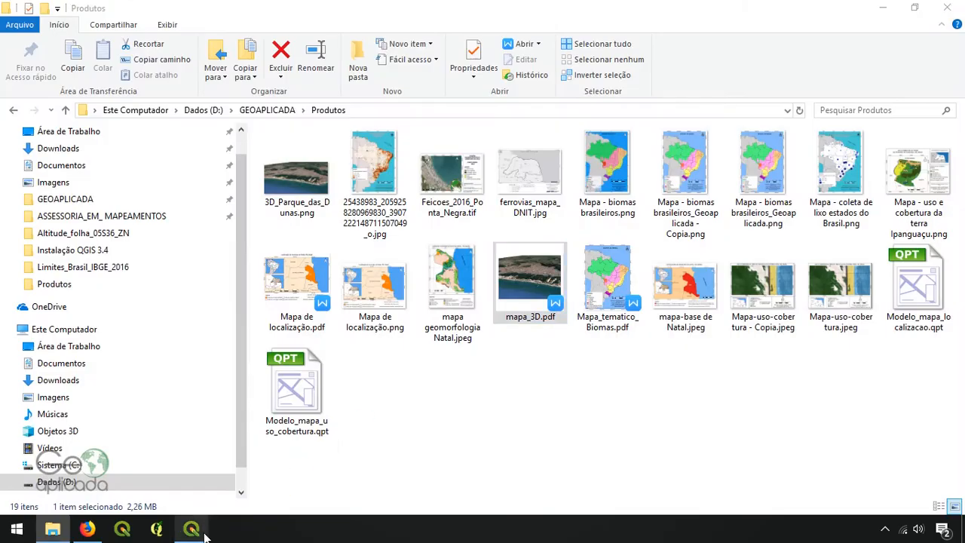
left_click(188, 530)
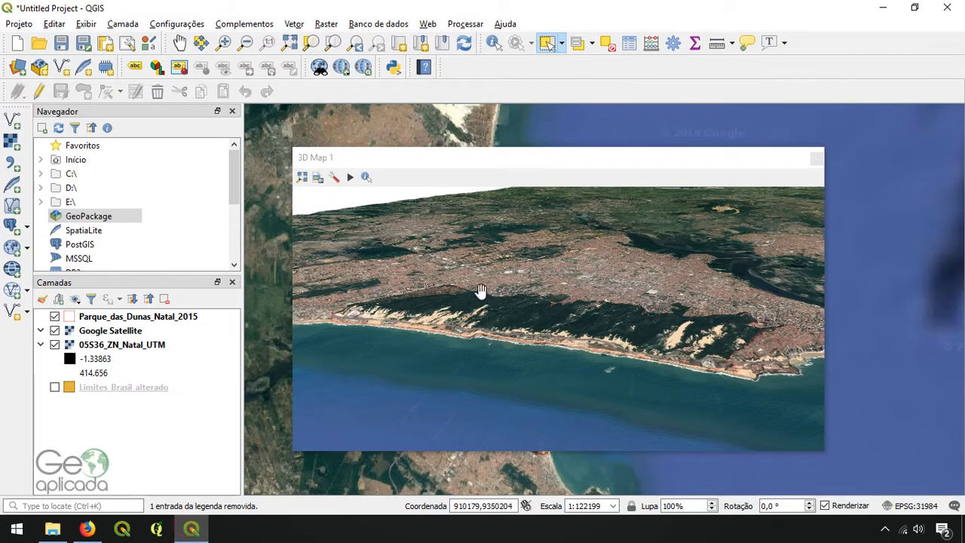
Close the 3D map, hide the park, satellite and elevation layers, and show Limites_Brasil_alterado with the whole of Brazil in view.
left_click(817, 158)
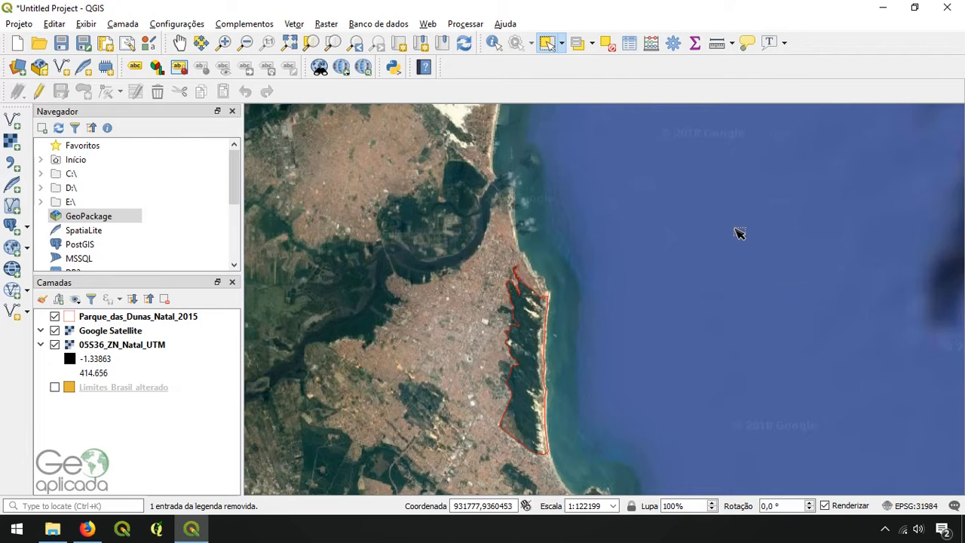
left_click(54, 345)
left_click(55, 330)
left_click(54, 316)
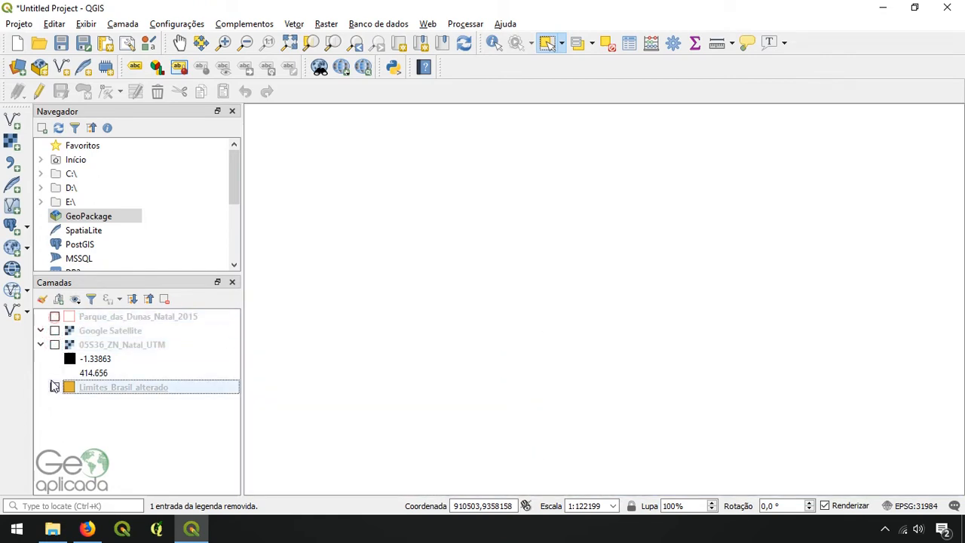
left_click(54, 387)
scroll(648, 229, "down", 7)
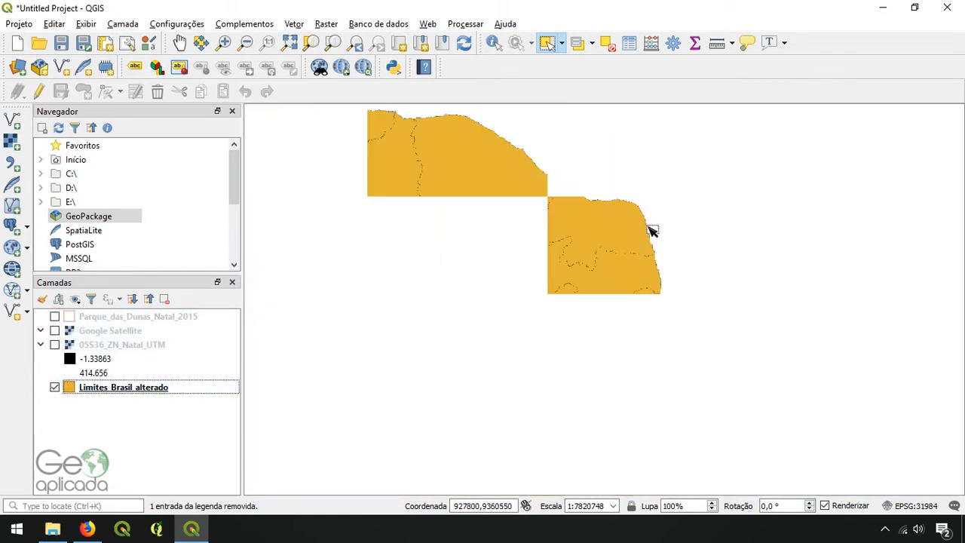
scroll(622, 233, "down", 1)
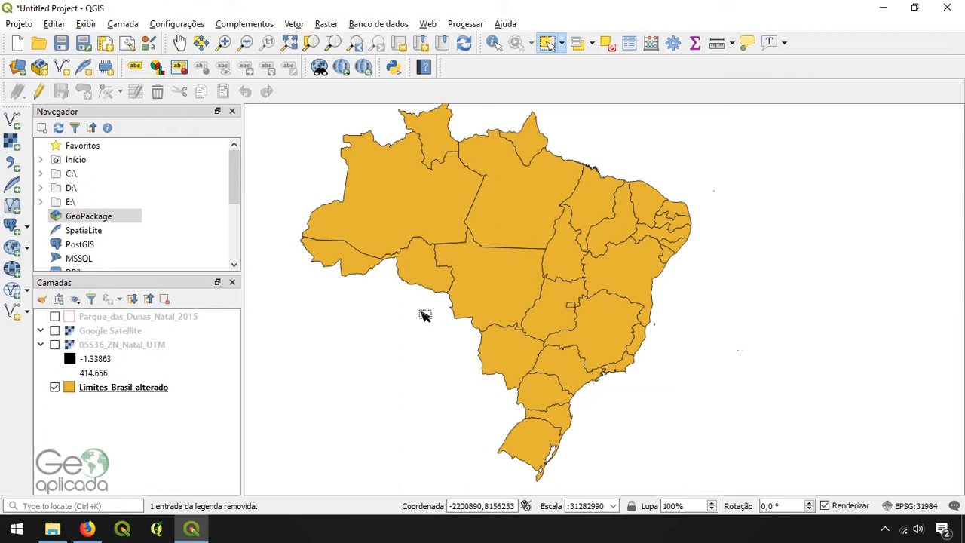
Label the Limites_Brasil_alterado layer with single labels taken from the NM_ESTADO field.
right_click(126, 389)
left_click(178, 383)
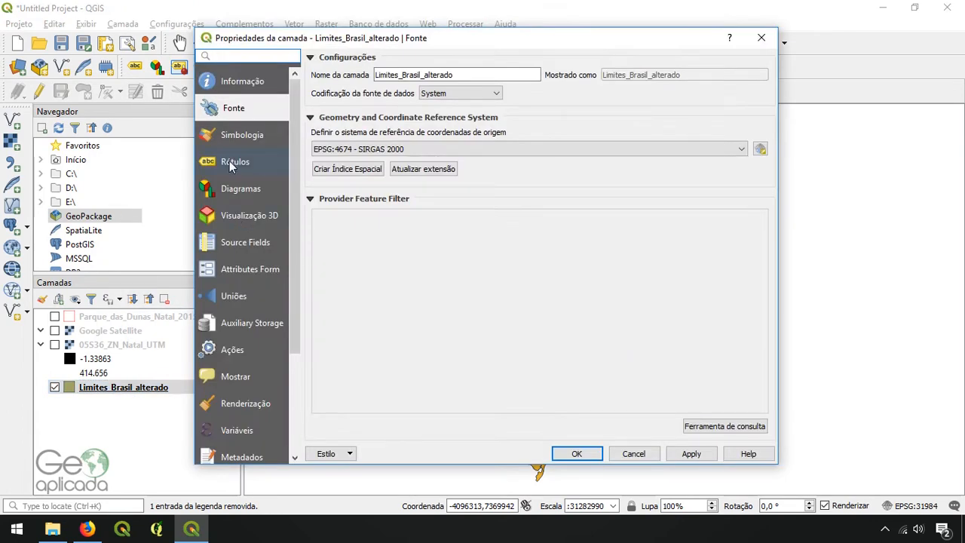
left_click(237, 160)
left_click(429, 61)
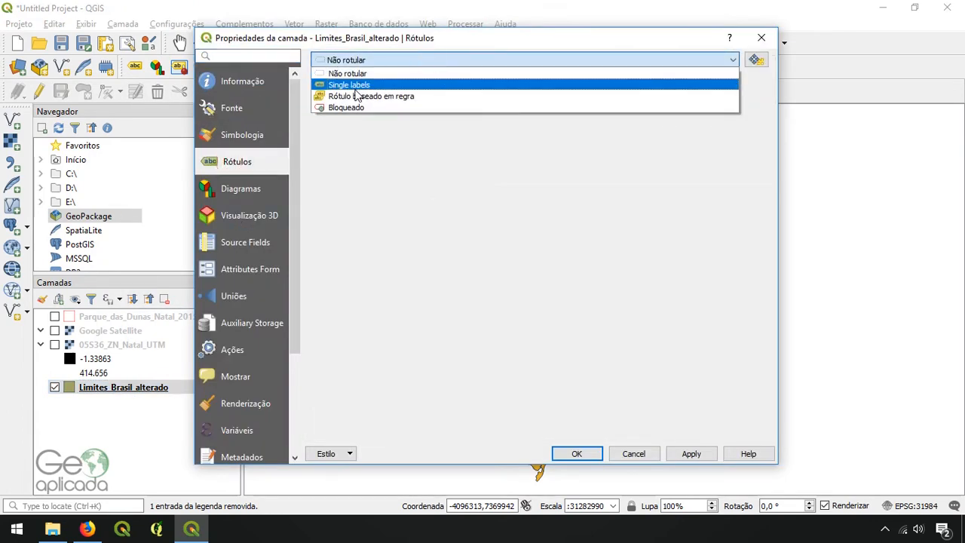
left_click(335, 86)
left_click(741, 80)
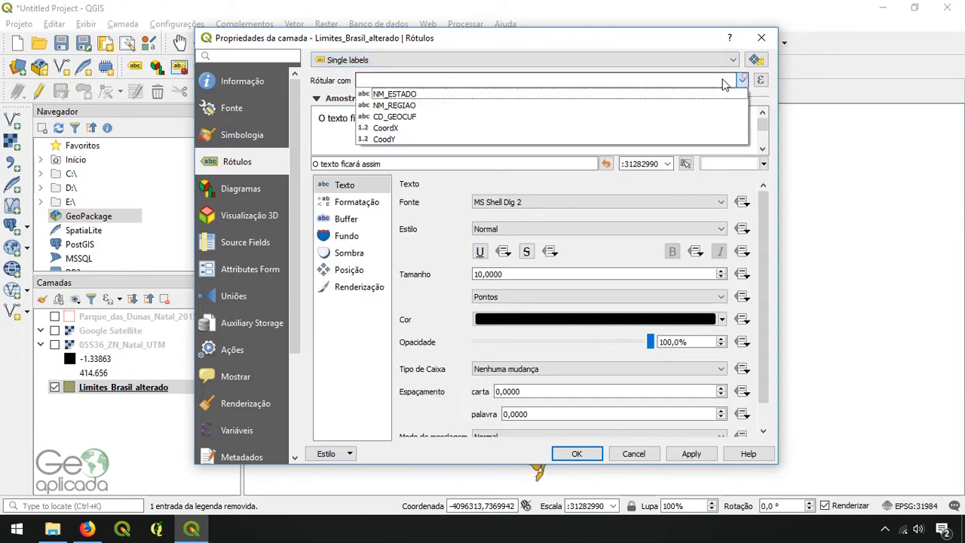
left_click(392, 94)
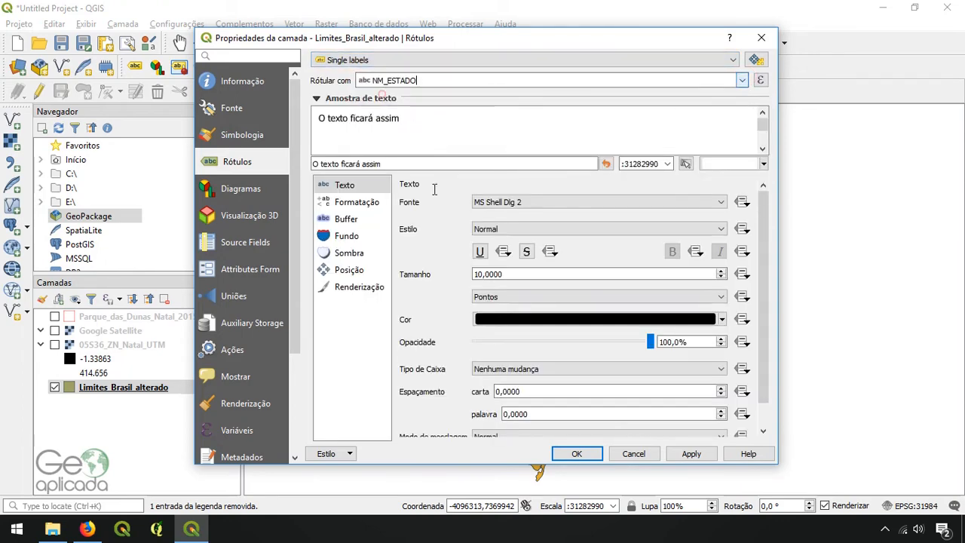
left_click(576, 454)
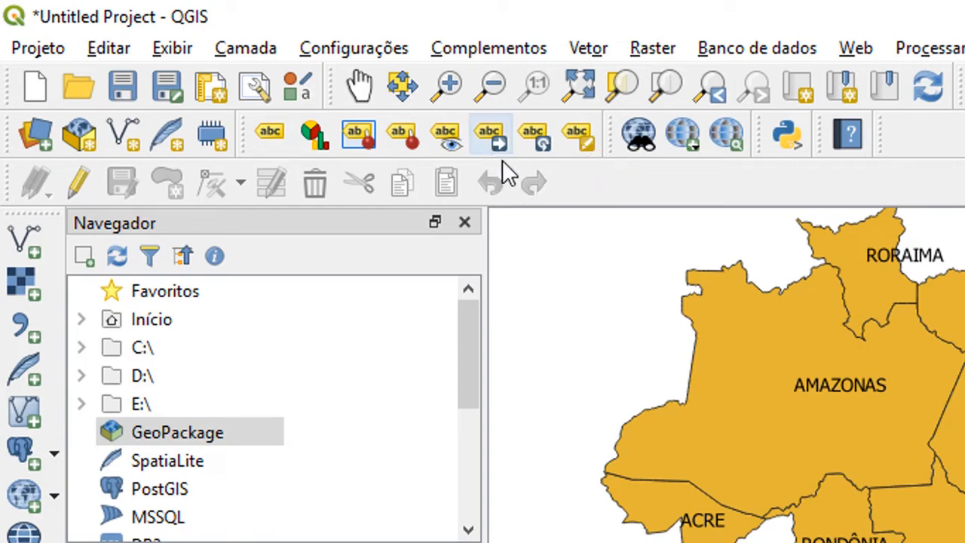
Move the Alagoas label slightly northeast, using NM_ESTADO as auxiliary storage primary key, and save the project as novidades_QGIS in GEOAPLICADA\Projetos_QGIS.
left_click(489, 129)
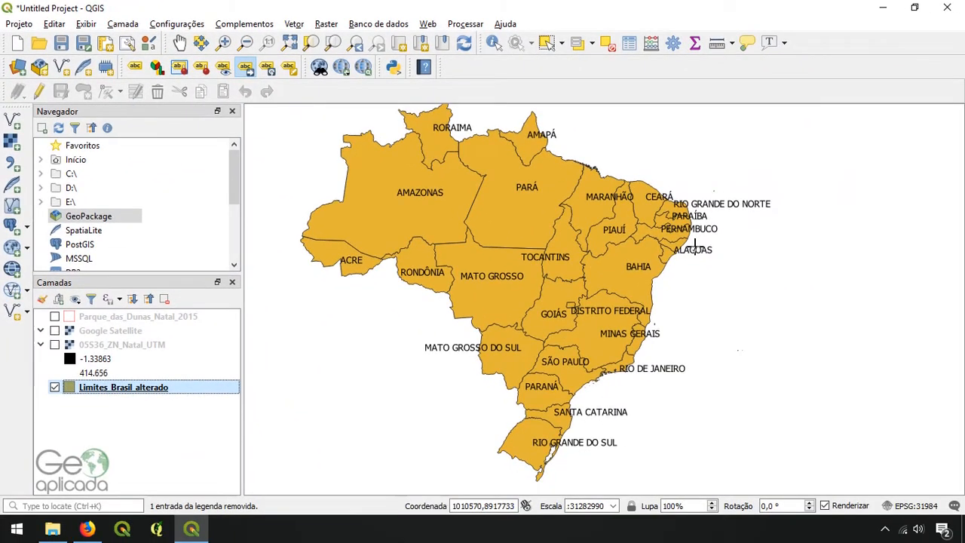
left_click(695, 249)
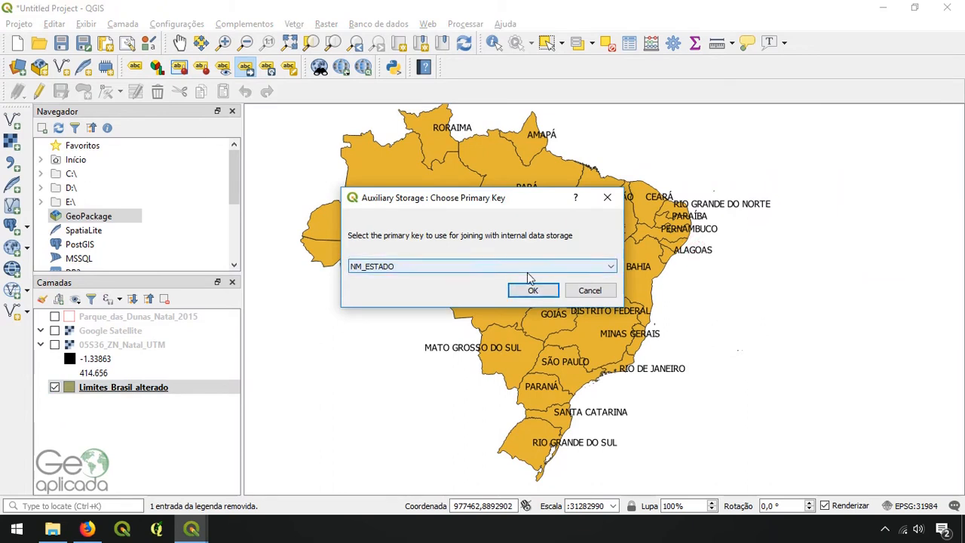
left_click(468, 267)
left_click(375, 277)
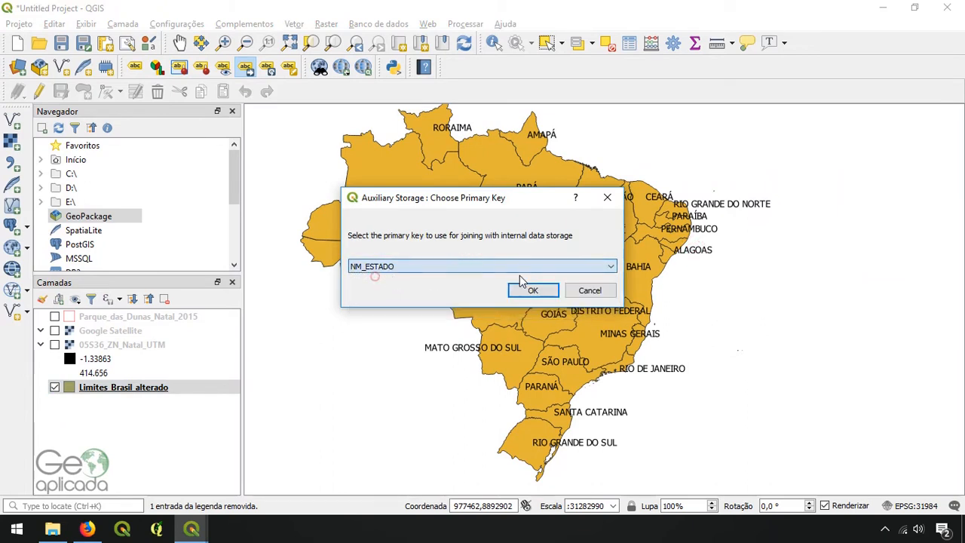
left_click(533, 290)
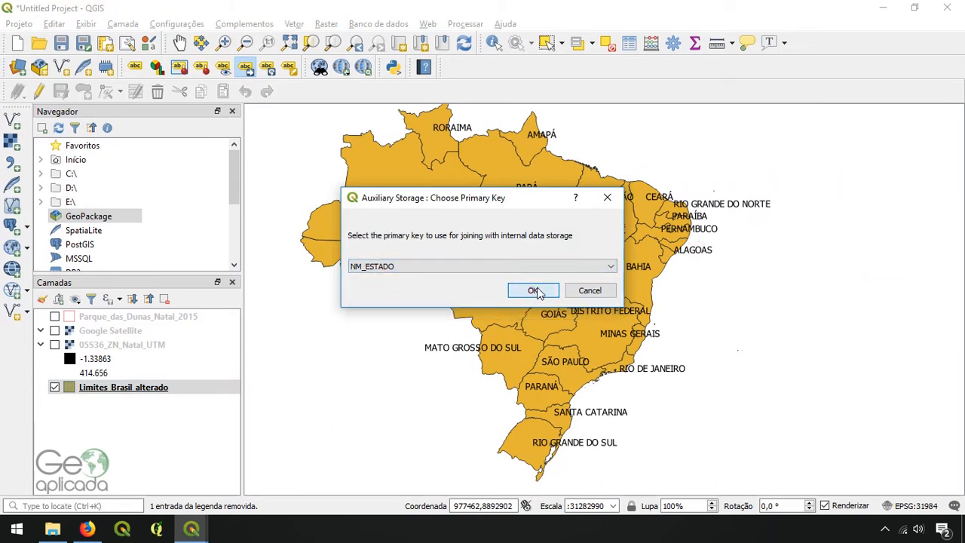
left_click(684, 250)
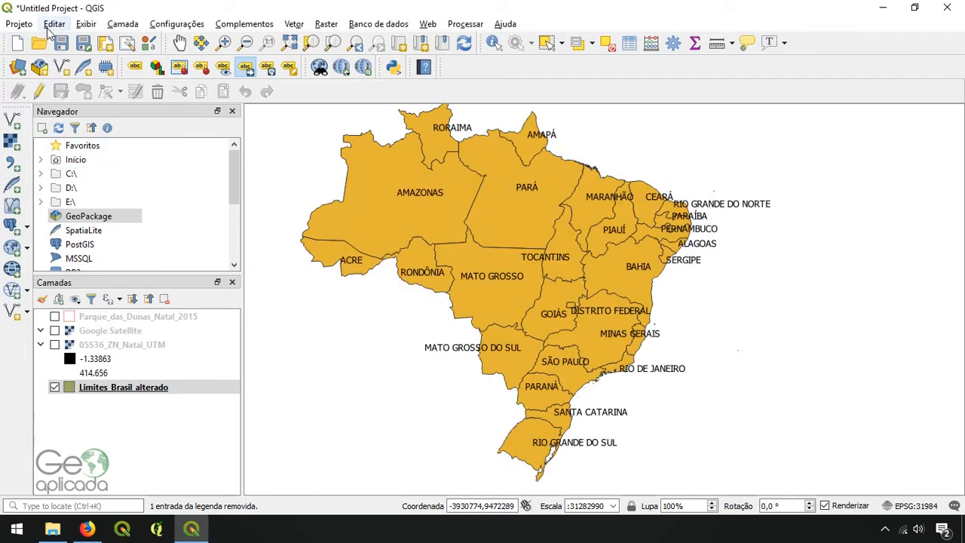
key("ctrl+s")
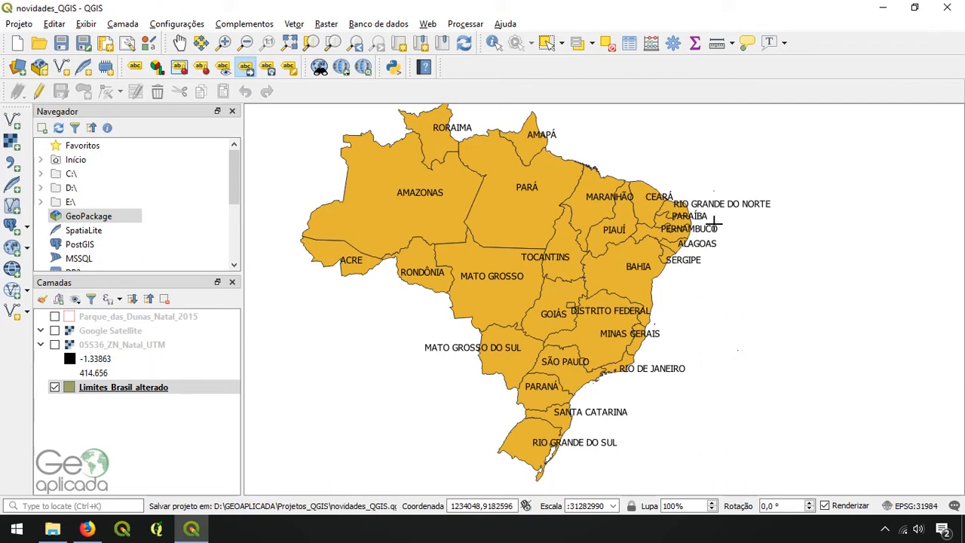
Move the Rio Grande do Norte label slightly north, and shift the Ceará and Pernambuco labels west into their states.
scroll(713, 230, "up", 2)
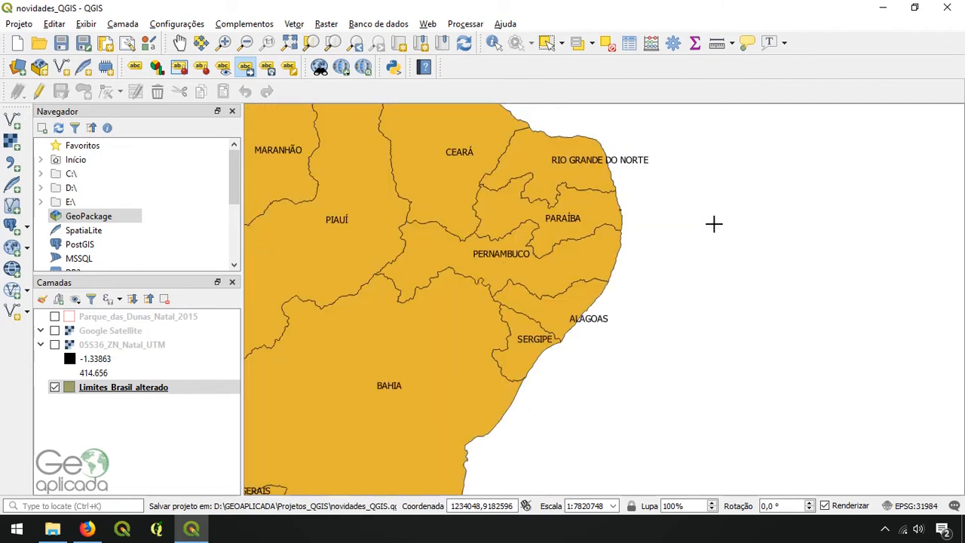
scroll(694, 240, "down", 1)
scroll(694, 239, "down", 1)
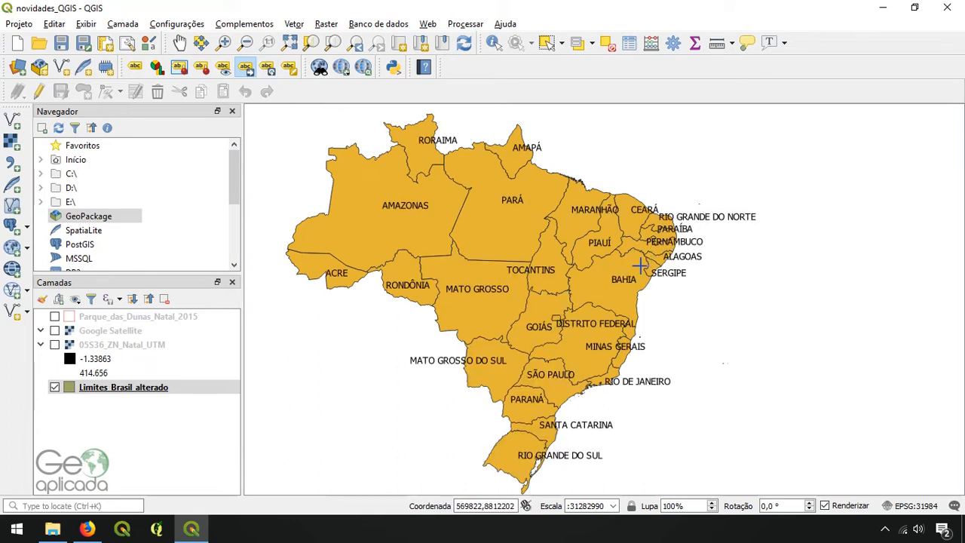
left_click(669, 211)
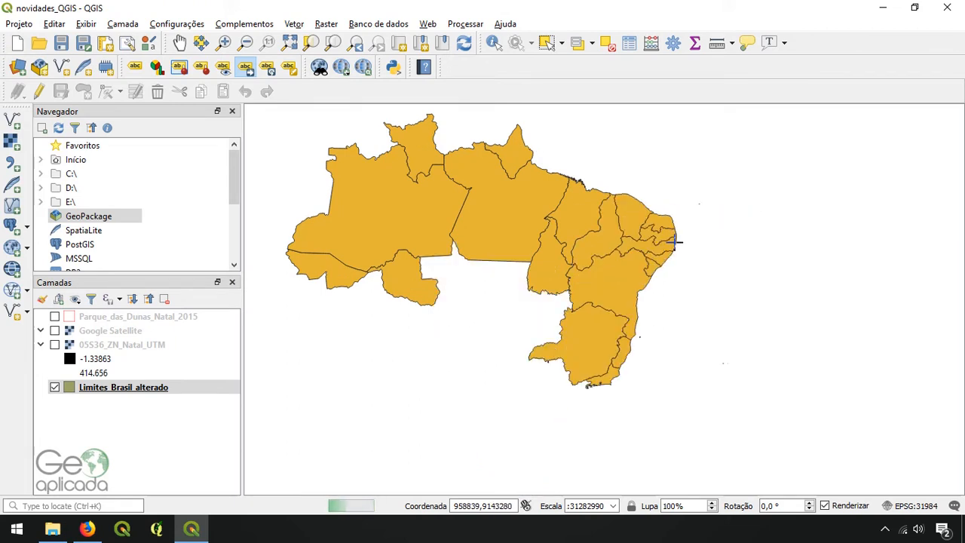
left_click(632, 215)
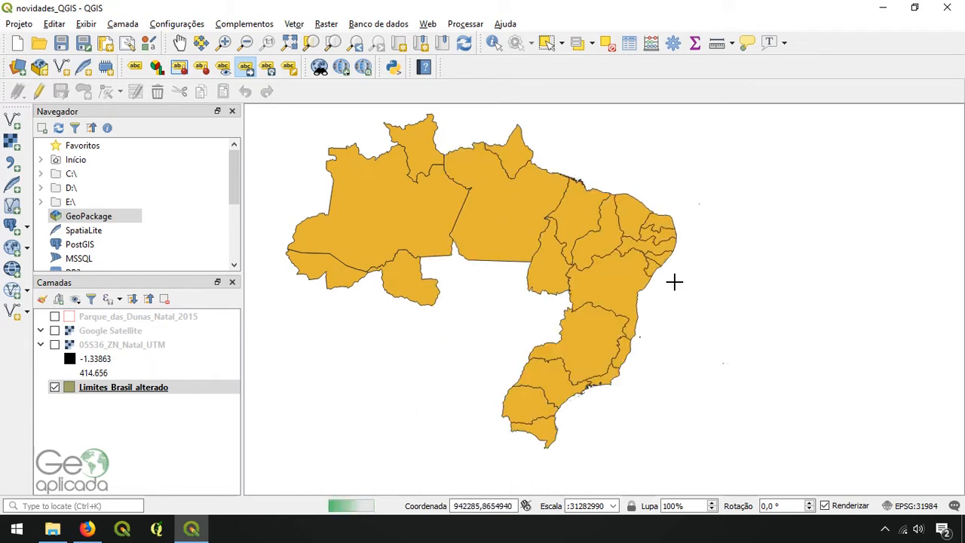
left_click(671, 243)
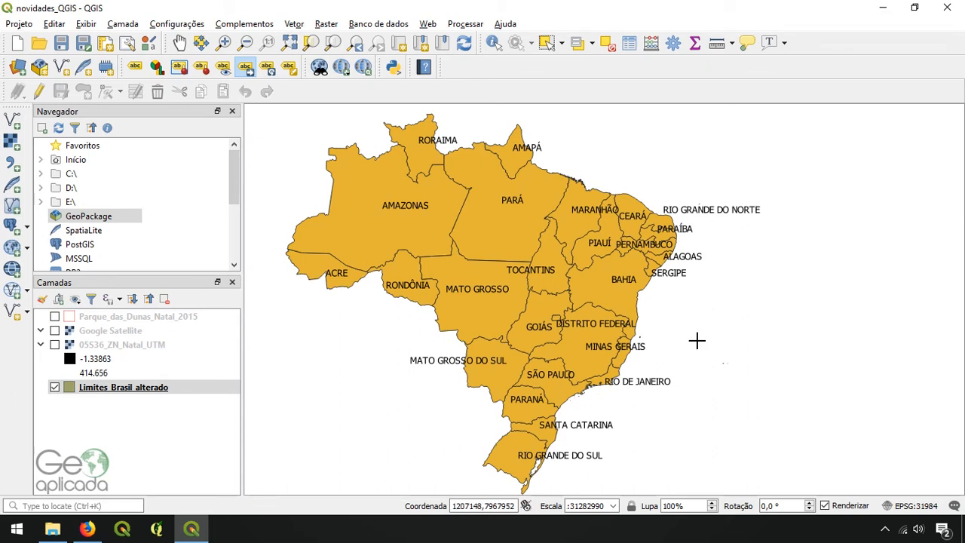
Start editing Limites_Brasil_alterado and activate the vertex tool for the current layer only.
scroll(669, 228, "up", 4)
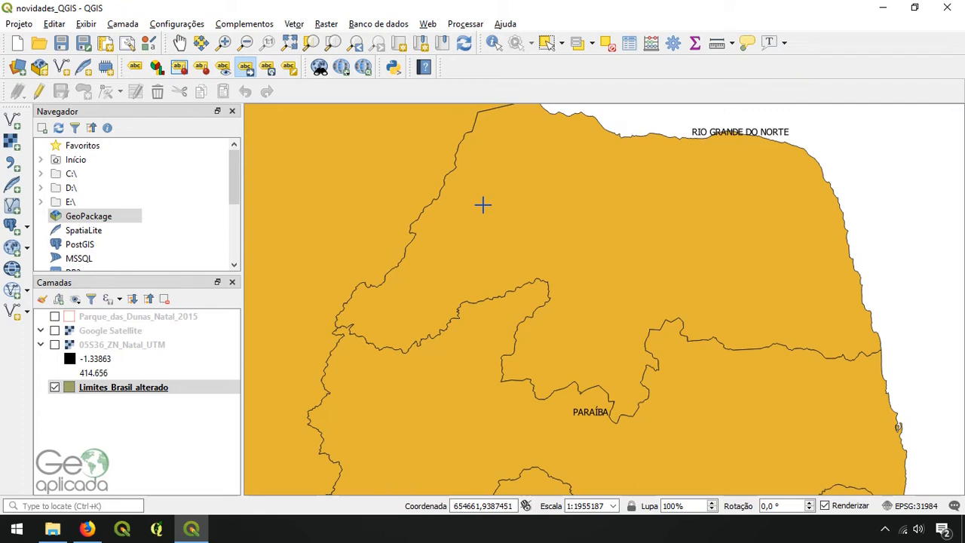
left_click(119, 391)
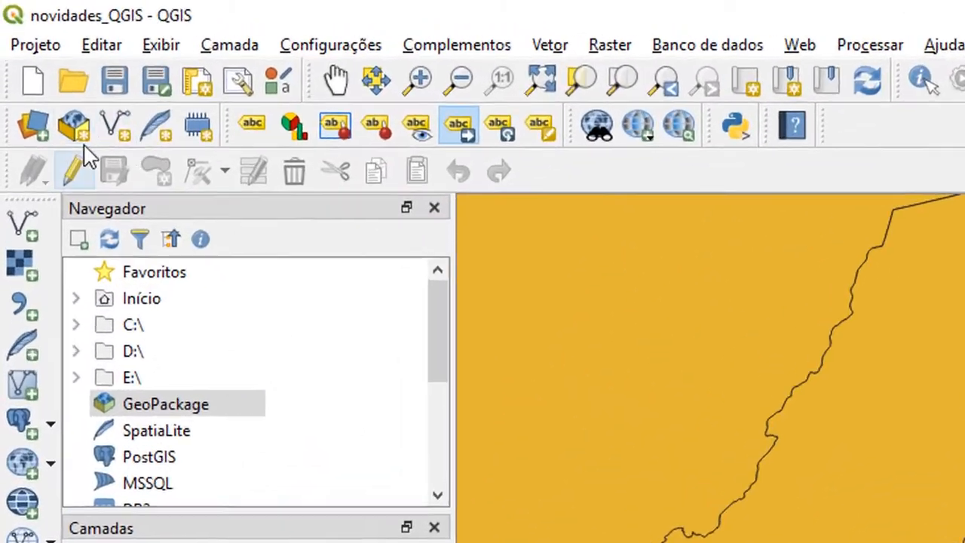
left_click(74, 172)
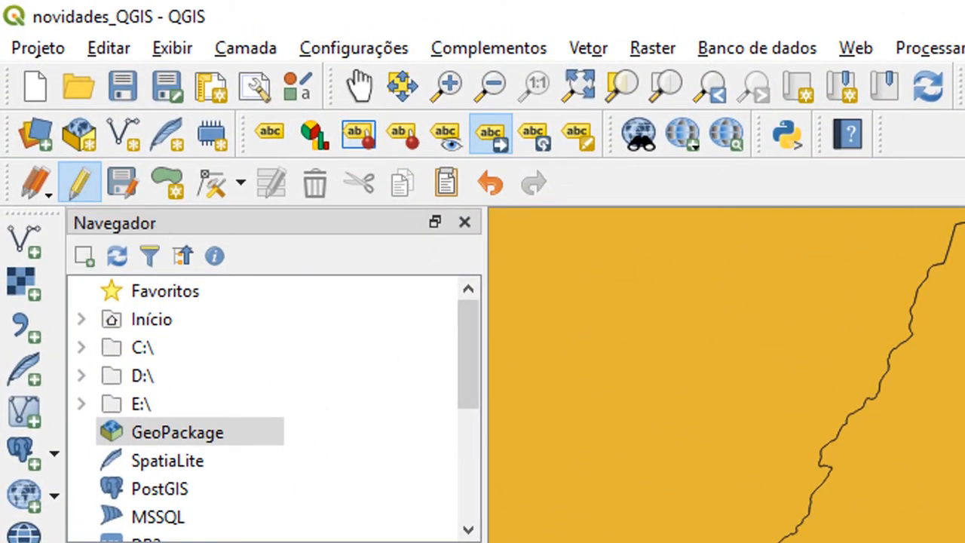
left_click(240, 186)
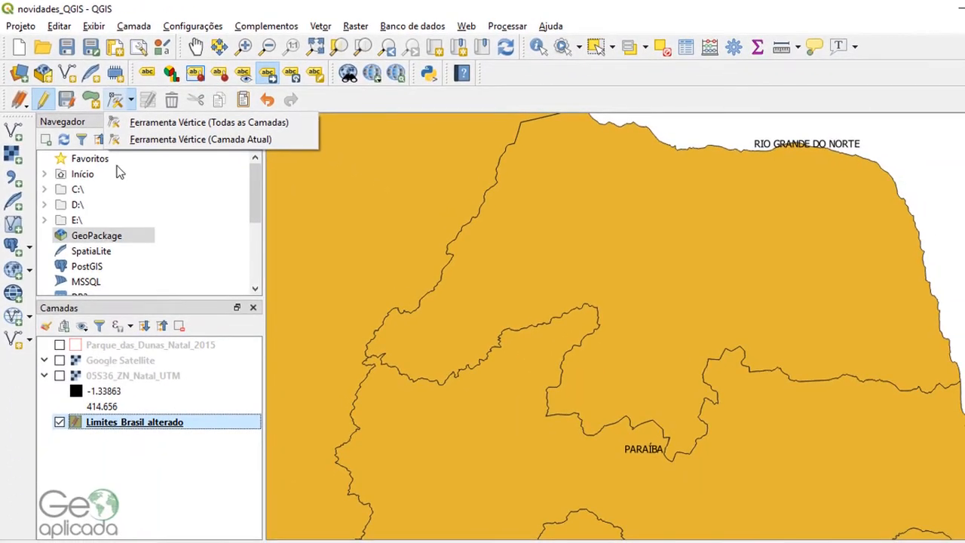
left_click(181, 140)
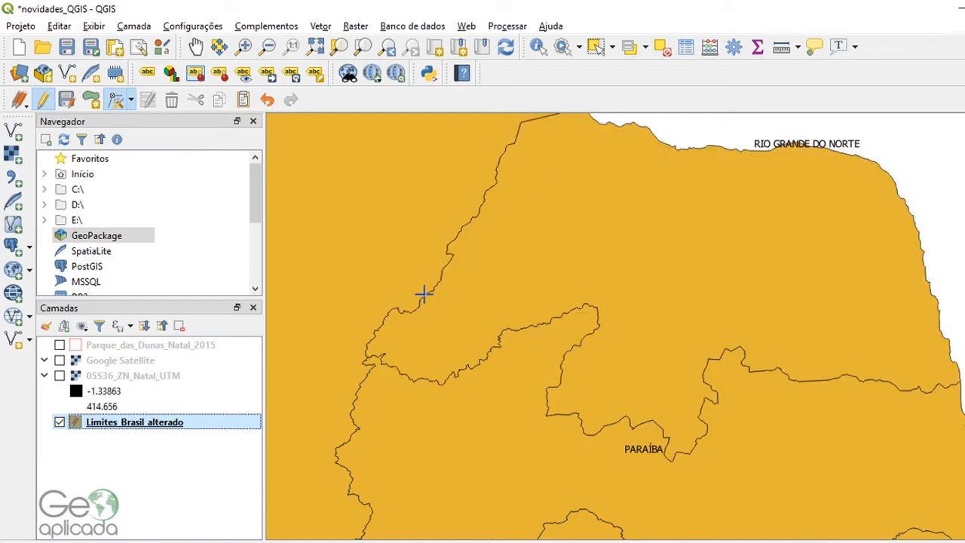
Move three neighbouring vertices of Rio Grande do Norte's western border outward into Ceará, forming spikes in the boundary.
scroll(437, 294, "up", 3)
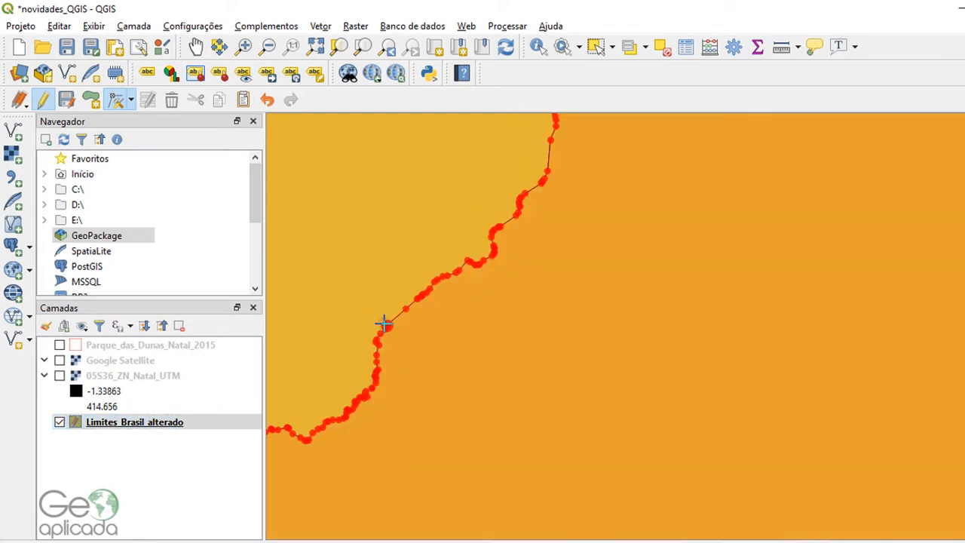
left_click(383, 324)
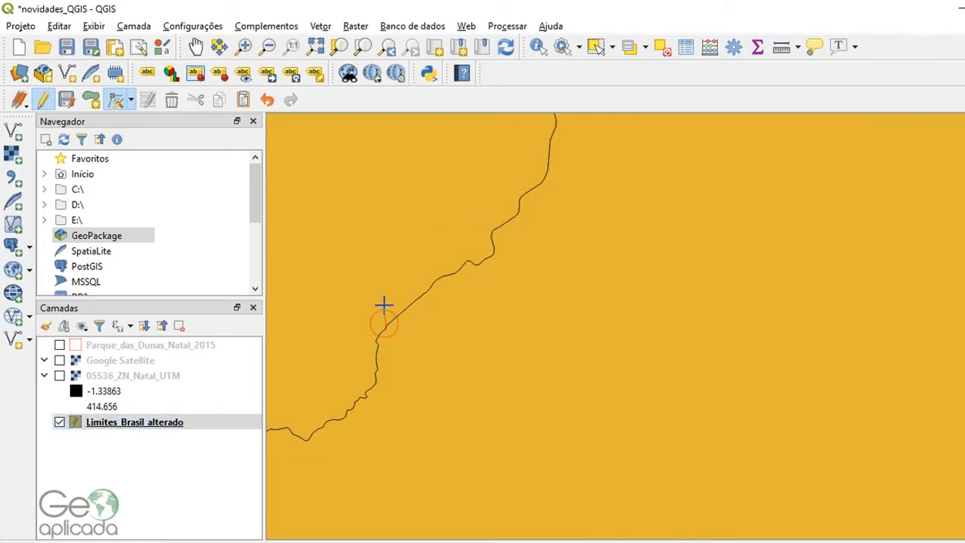
left_click(377, 265)
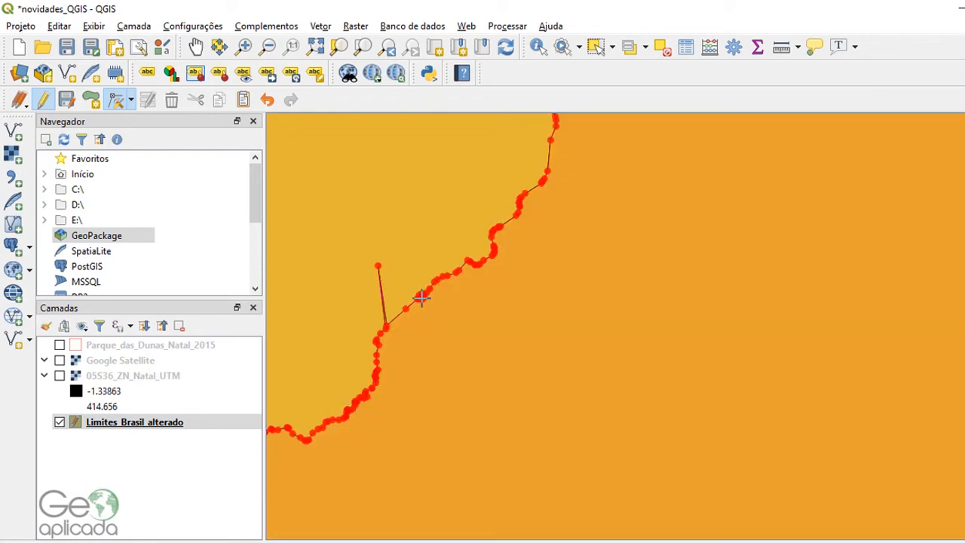
left_click(420, 299)
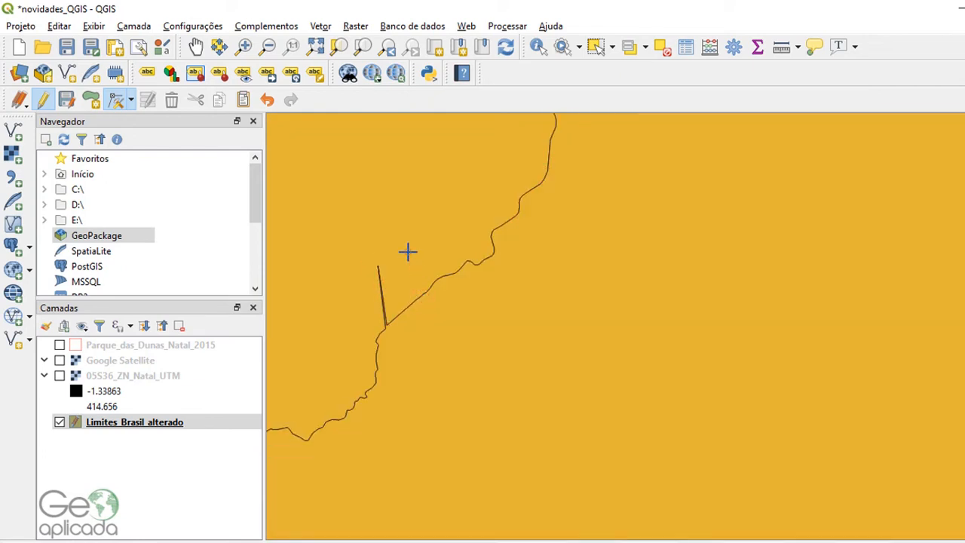
left_click(408, 252)
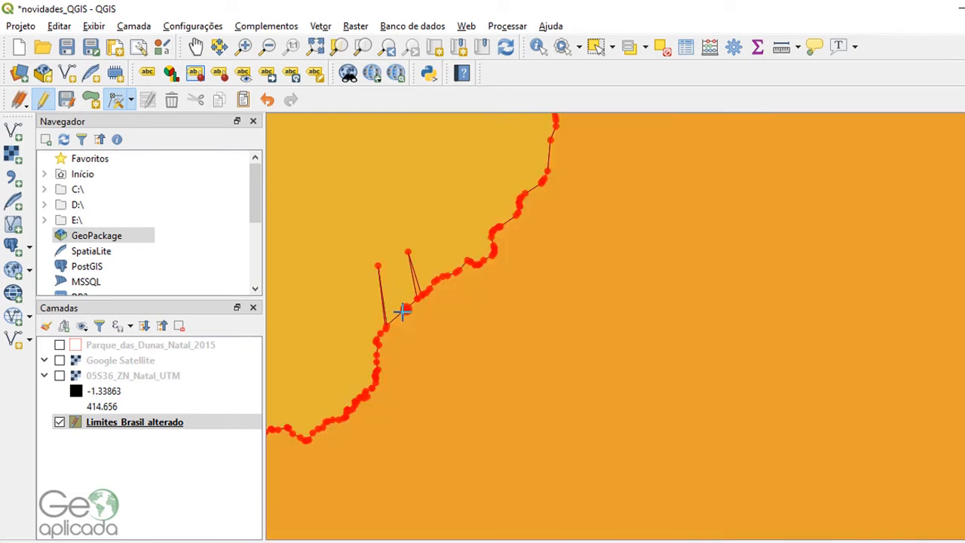
left_click(401, 311)
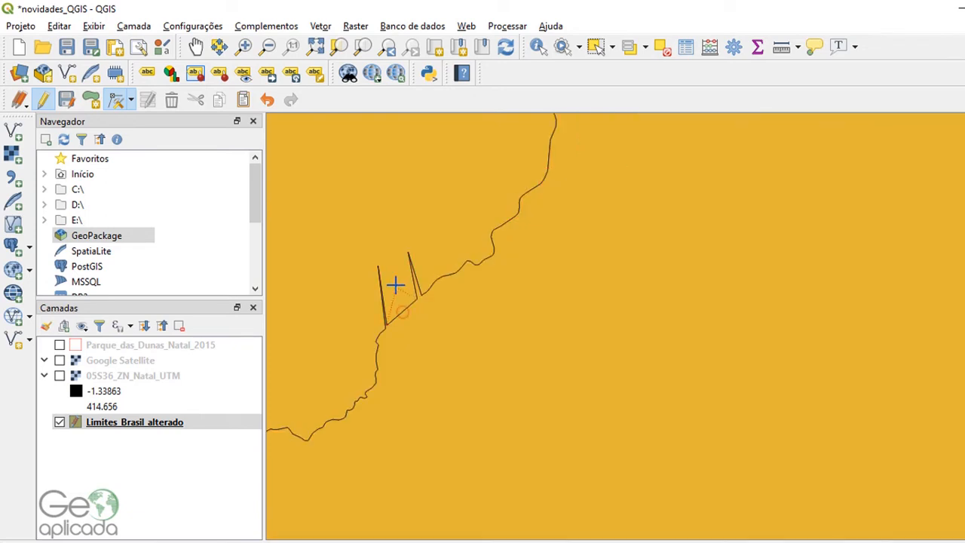
left_click(393, 271)
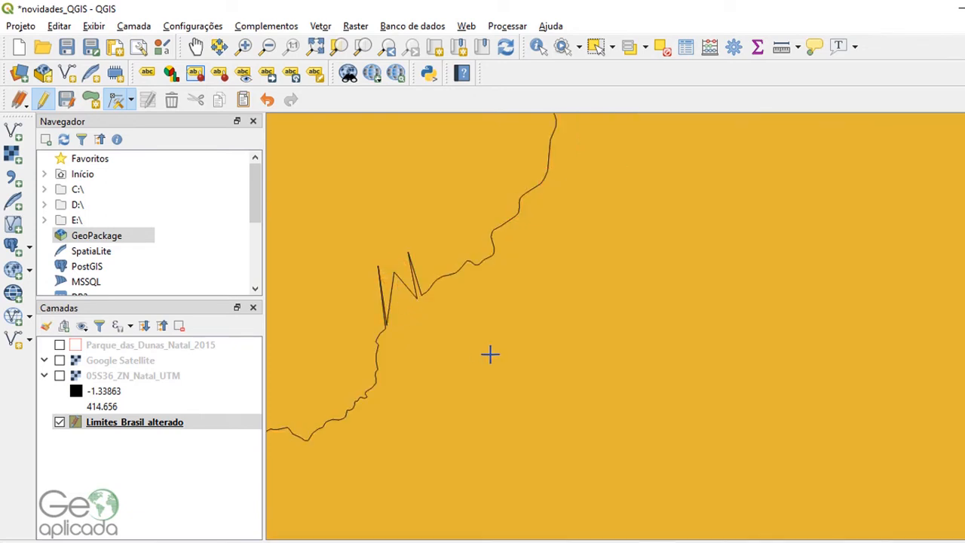
Undo the three vertex moves on Rio Grande do Norte's western border.
key("ctrl+z")
key("ctrl+z")
key("ctrl+z")
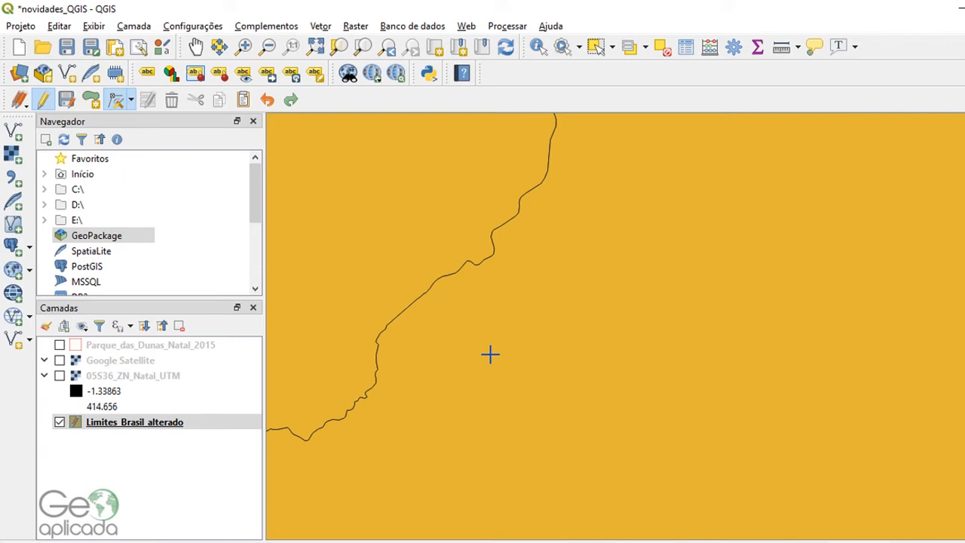
Show the snapping tools (Ferramentas de aderência) and enable snapping for editing the state boundaries.
right_click(657, 101)
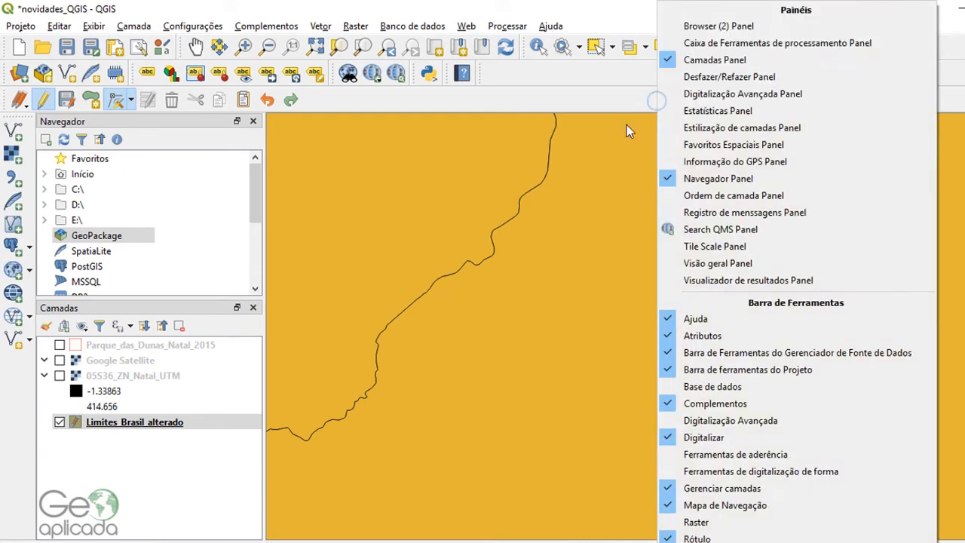
left_click(736, 454)
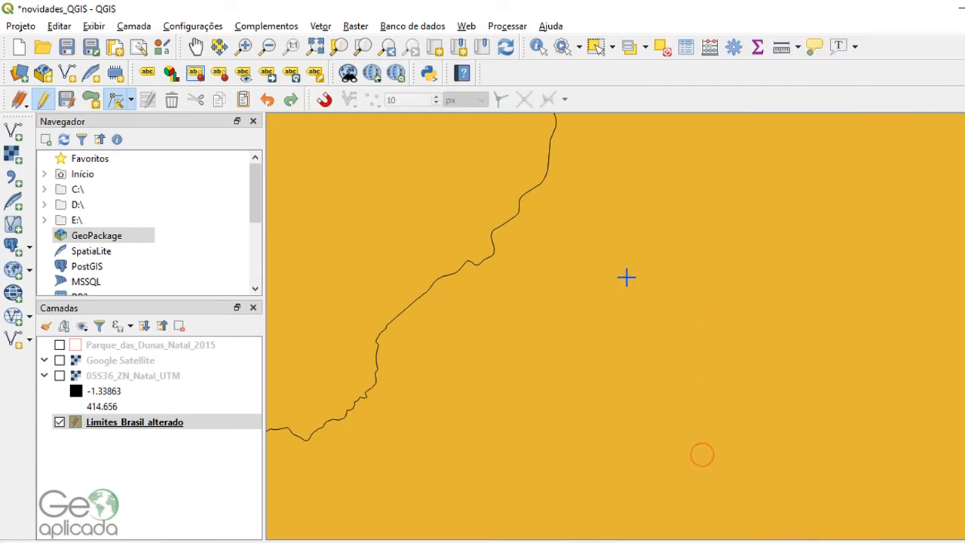
left_click(324, 100)
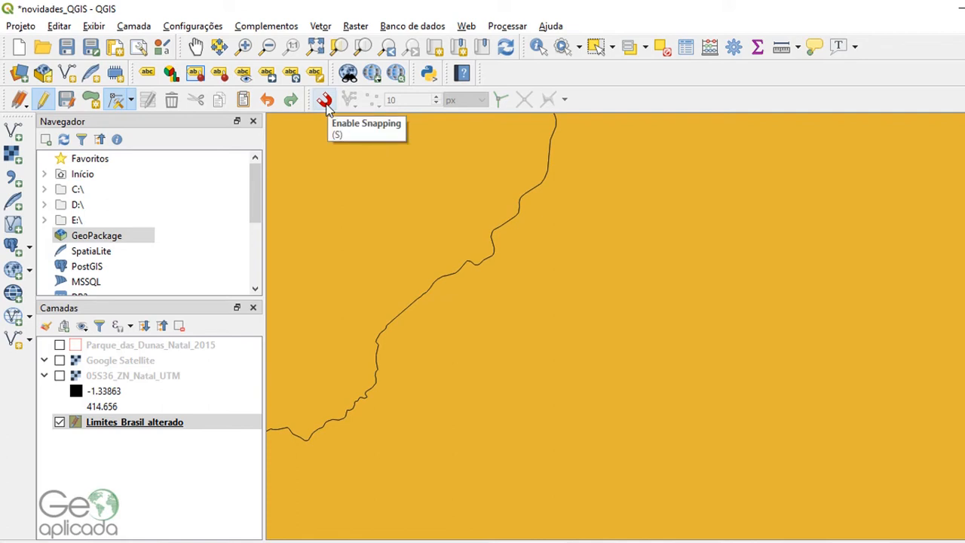
left_click(326, 104)
left_click(355, 103)
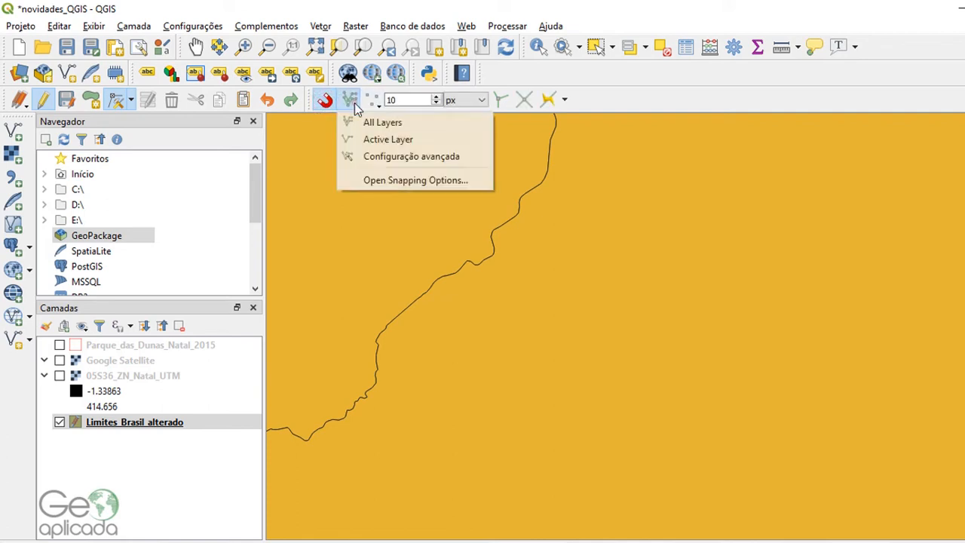
left_click(492, 84)
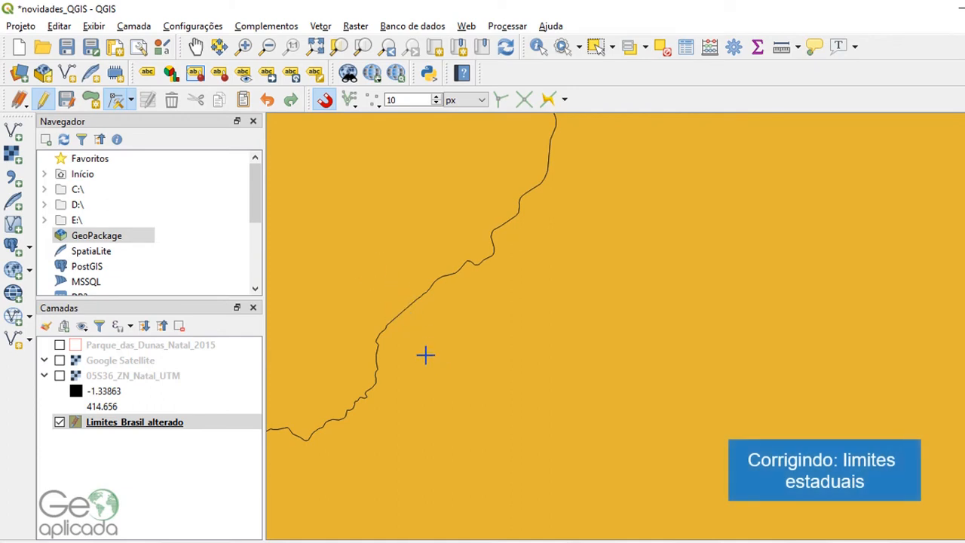
left_click(325, 100)
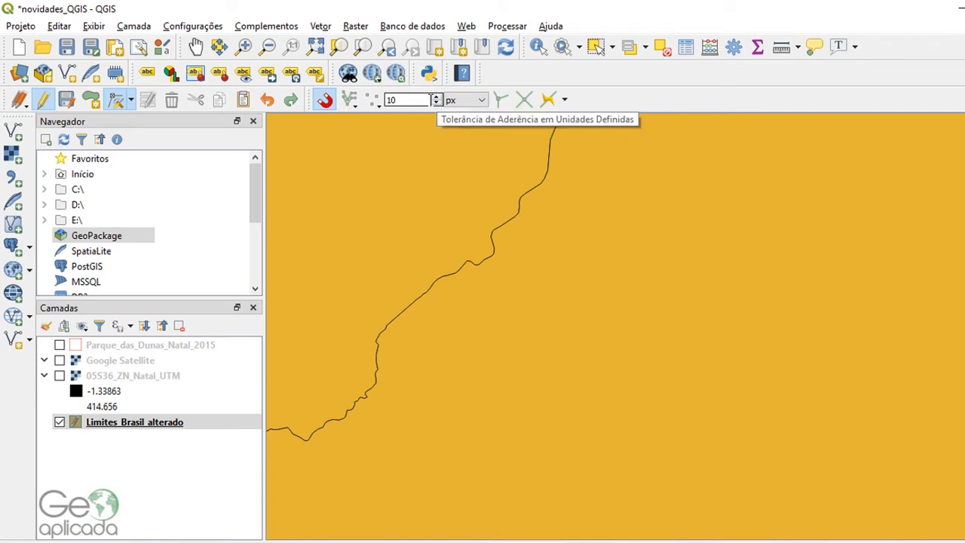
Set the snapping tolerance to 5 px.
left_click(466, 101)
left_click(466, 101)
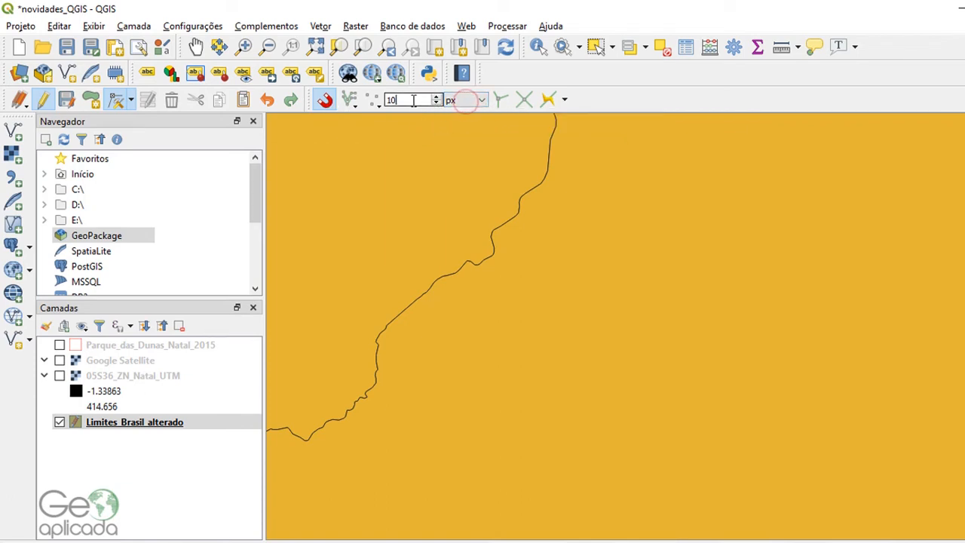
left_click_drag(413, 100, 384, 98)
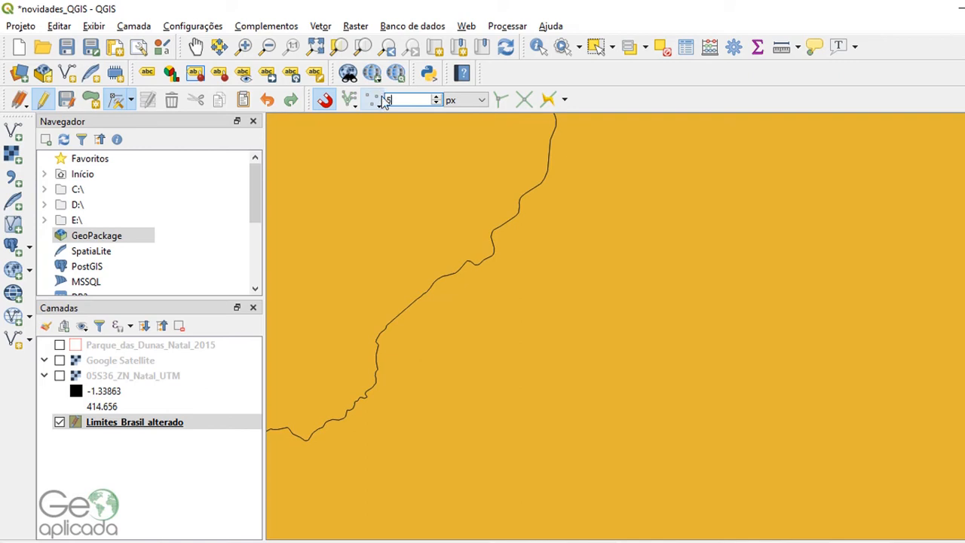
type("5")
left_click(615, 98)
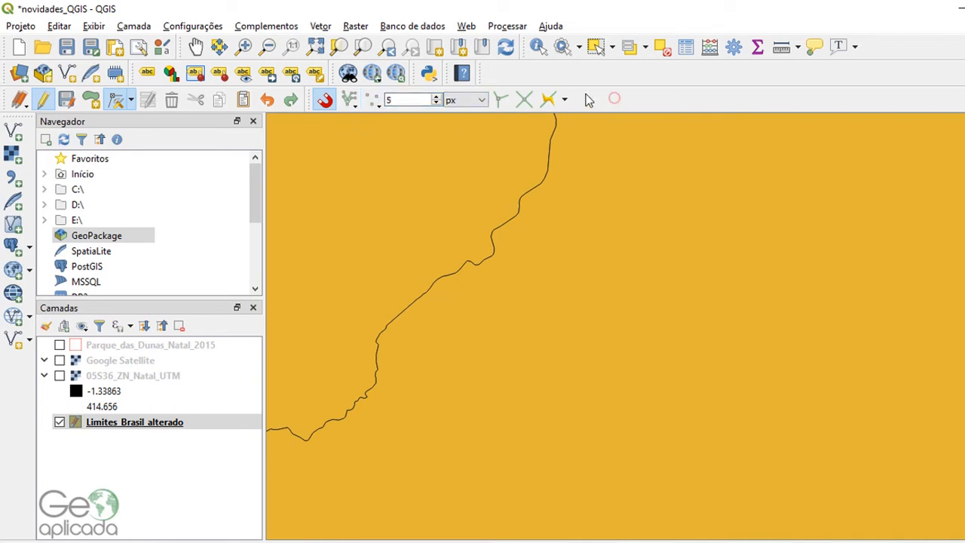
Enable topological editing and snapping on intersections, and check the tracing offset setting.
left_click(500, 101)
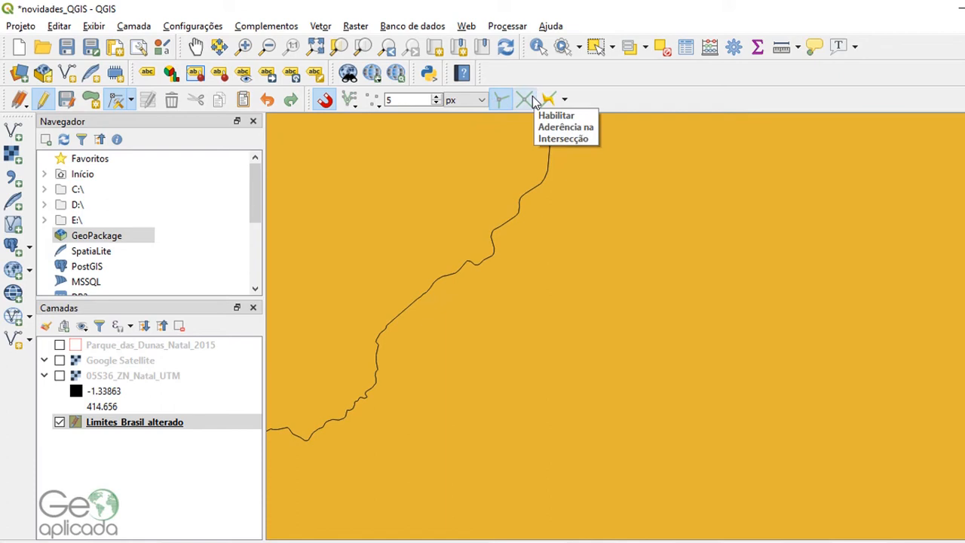
left_click(531, 101)
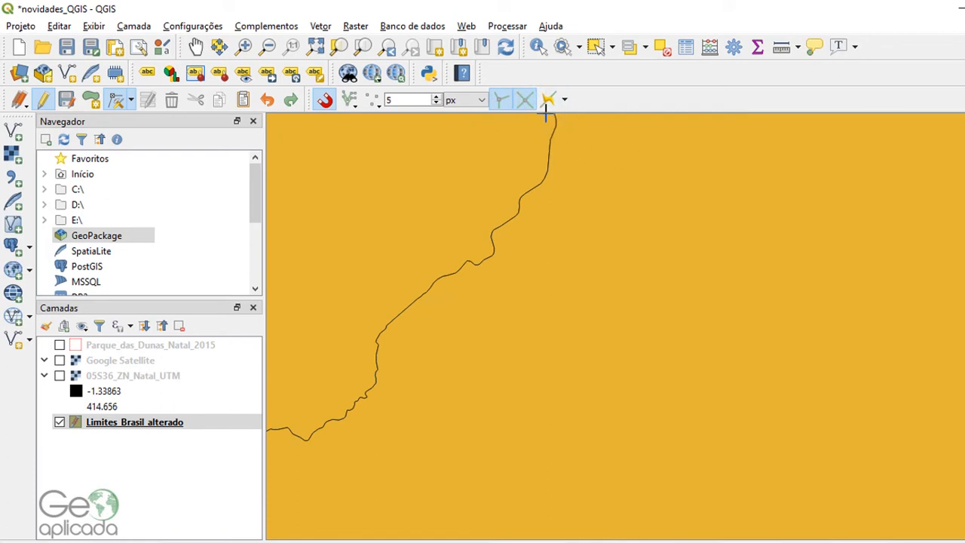
left_click(549, 99)
left_click(565, 99)
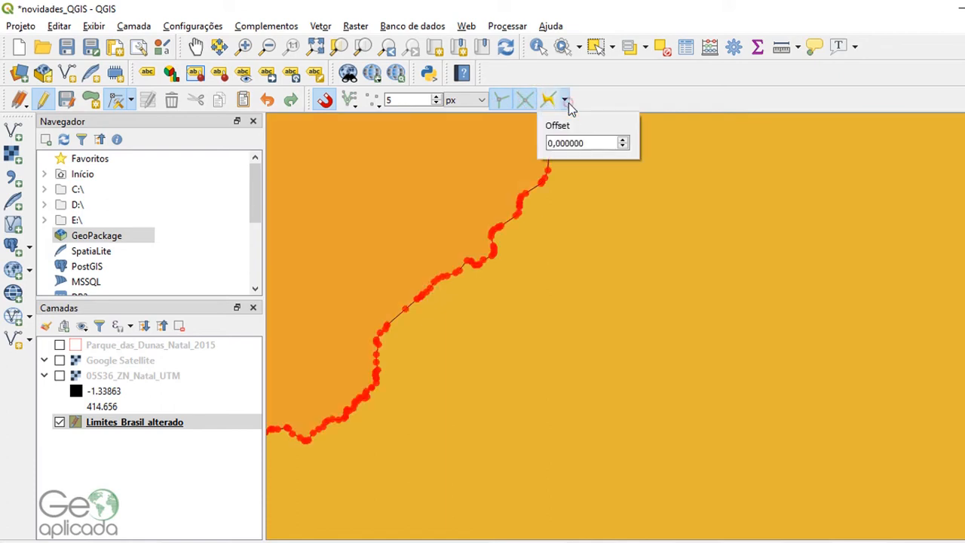
left_click(599, 91)
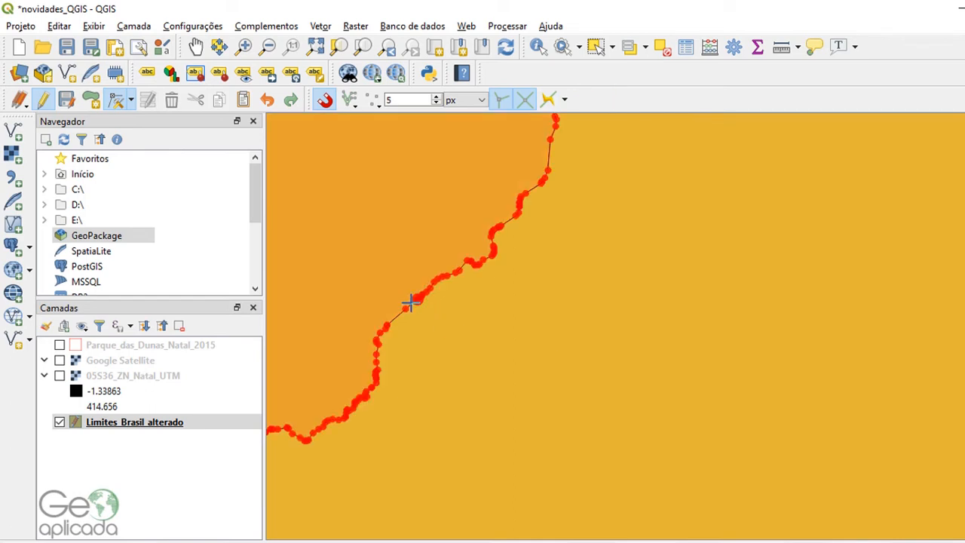
Move one vertex of the shared state boundary up and outward into the neighbouring state, forming a spike.
scroll(375, 317, "up", 3)
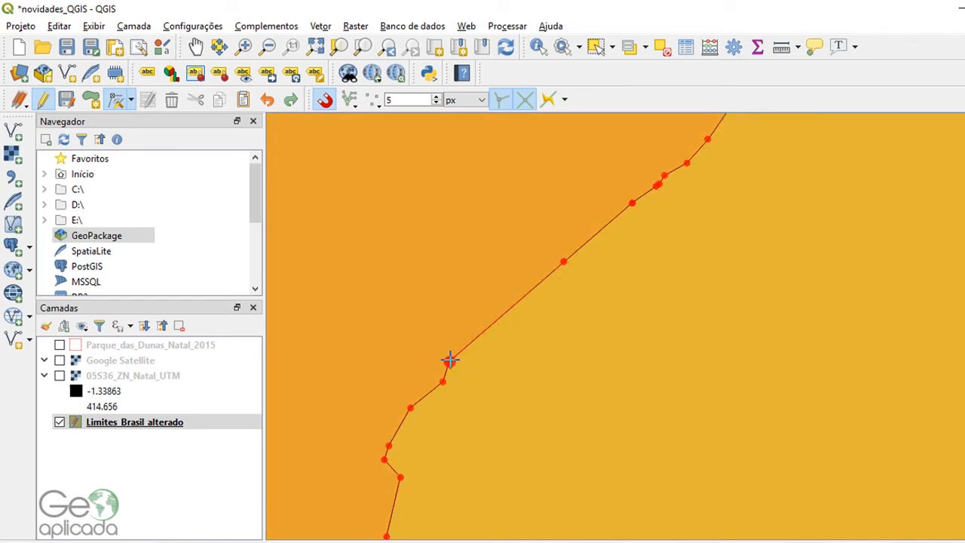
left_click(449, 360)
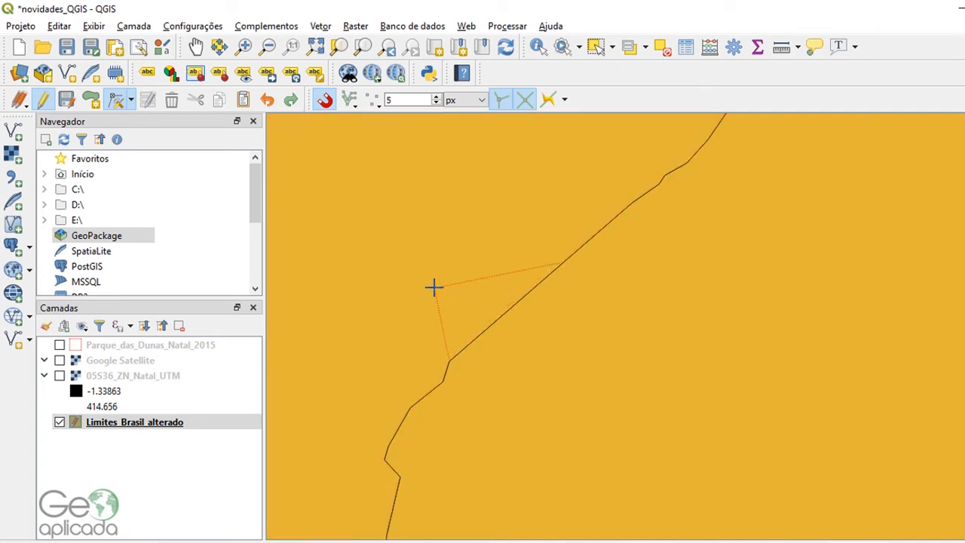
left_click(440, 197)
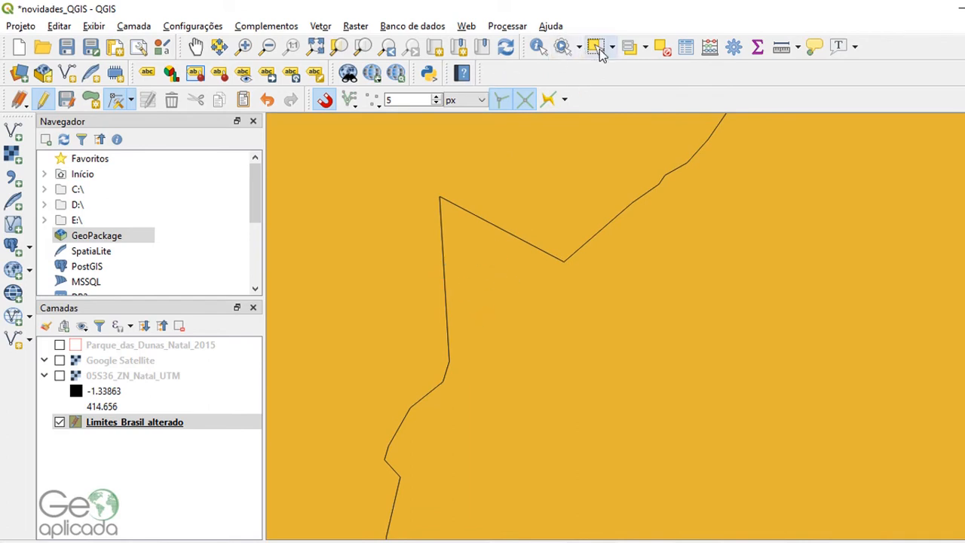
Select the two neighbouring states alternately to compare their shared boundary around the moved vertex, and clear the selection.
left_click(597, 47)
left_click(537, 190)
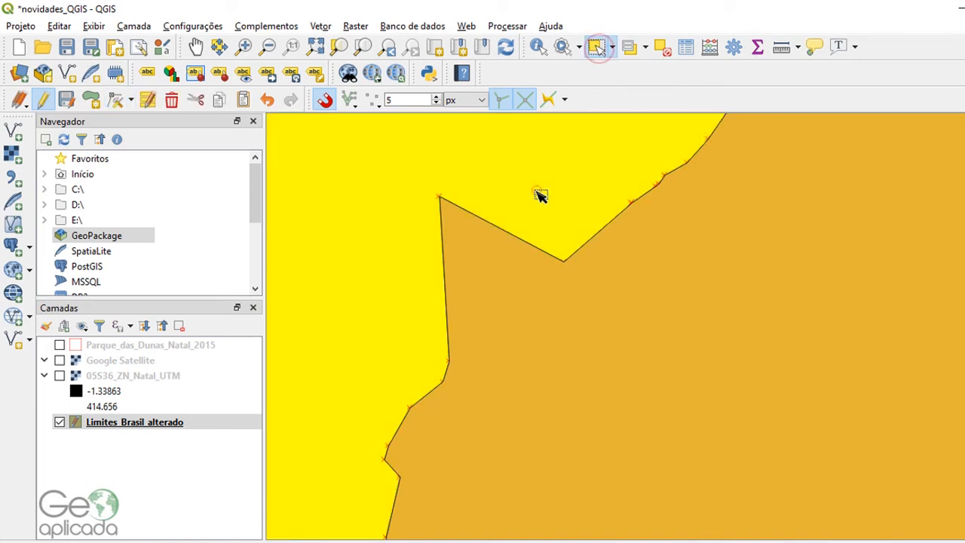
left_click(636, 340)
left_click(555, 190)
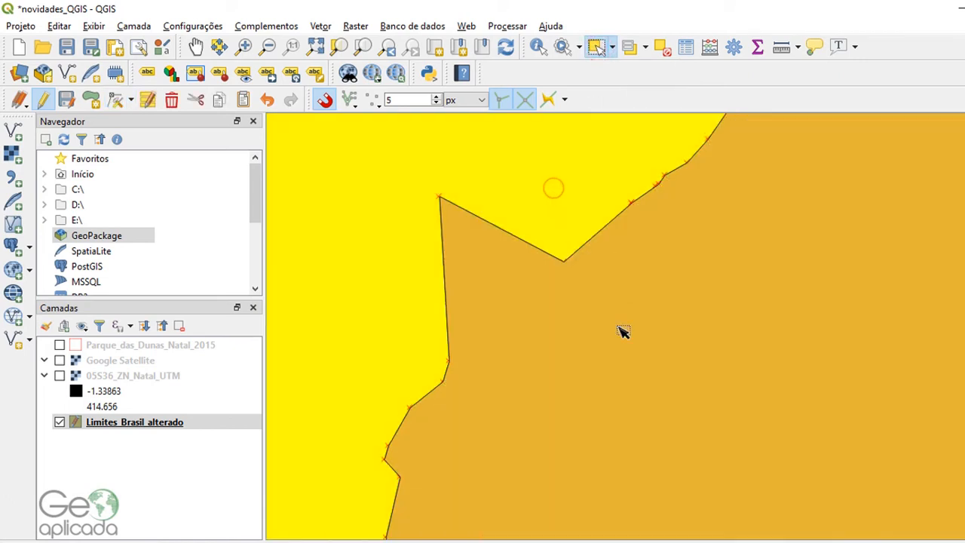
left_click(618, 327)
left_click(537, 190)
left_click(629, 334)
left_click(536, 184)
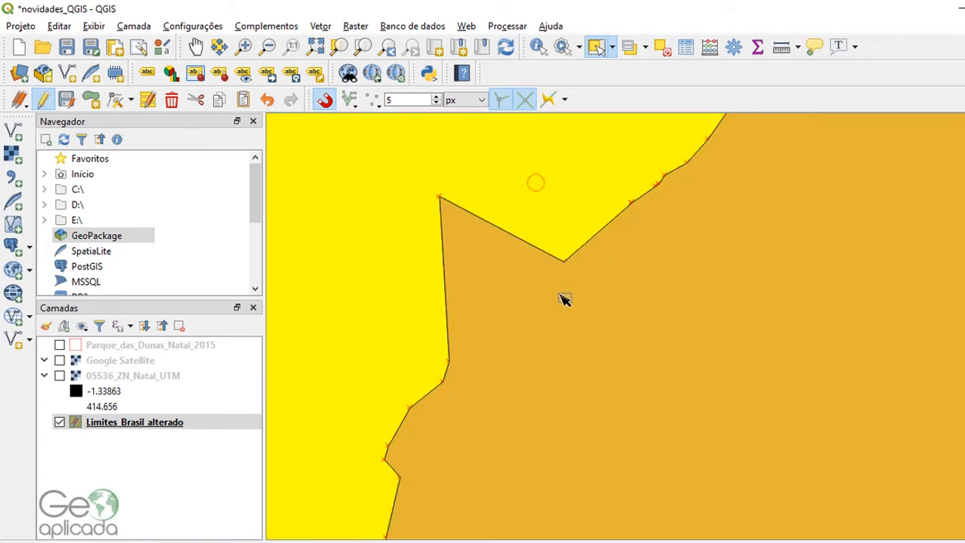
left_click(574, 322)
left_click(663, 48)
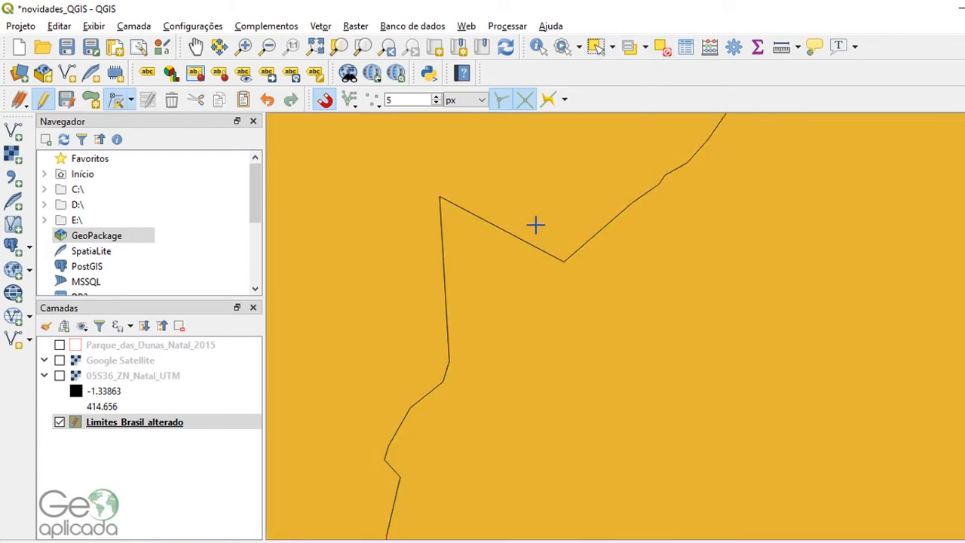
Disable topological editing, intersection snapping and snapping altogether, keeping the vertex tool ready for the boundary.
left_click(504, 107)
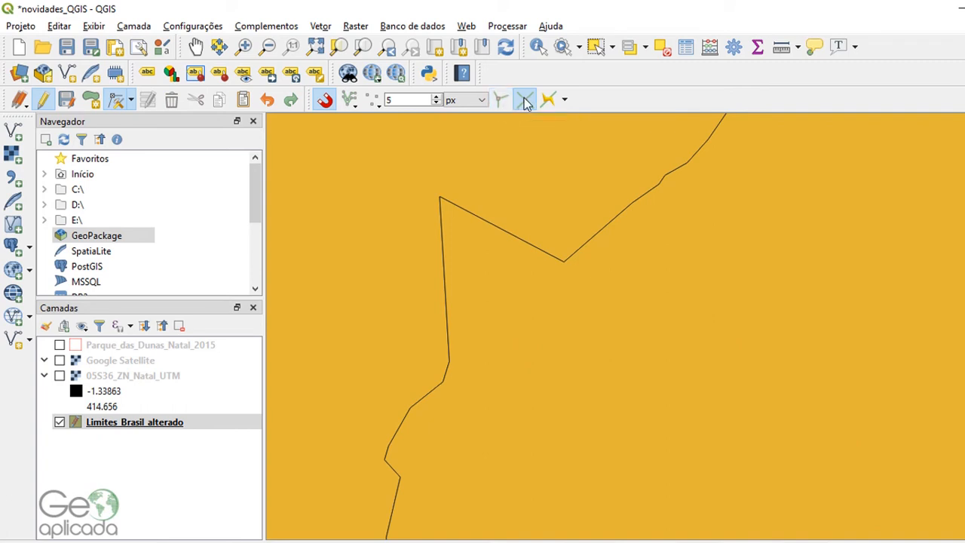
left_click(525, 101)
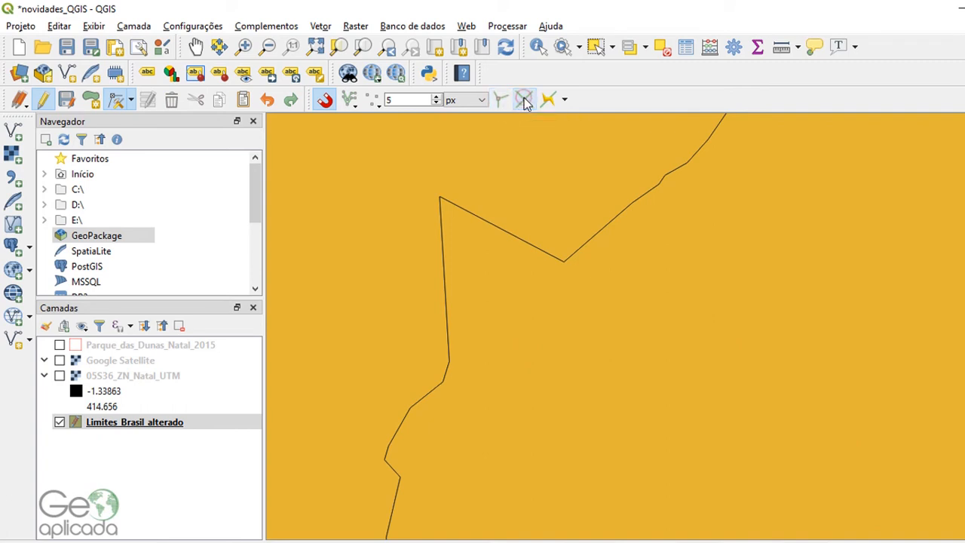
left_click(333, 105)
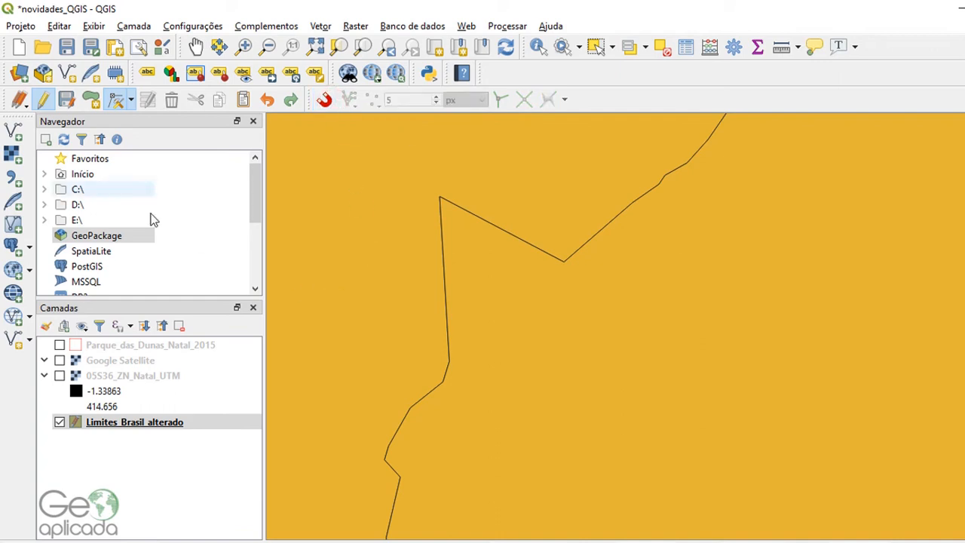
left_click(130, 102)
left_click(150, 137)
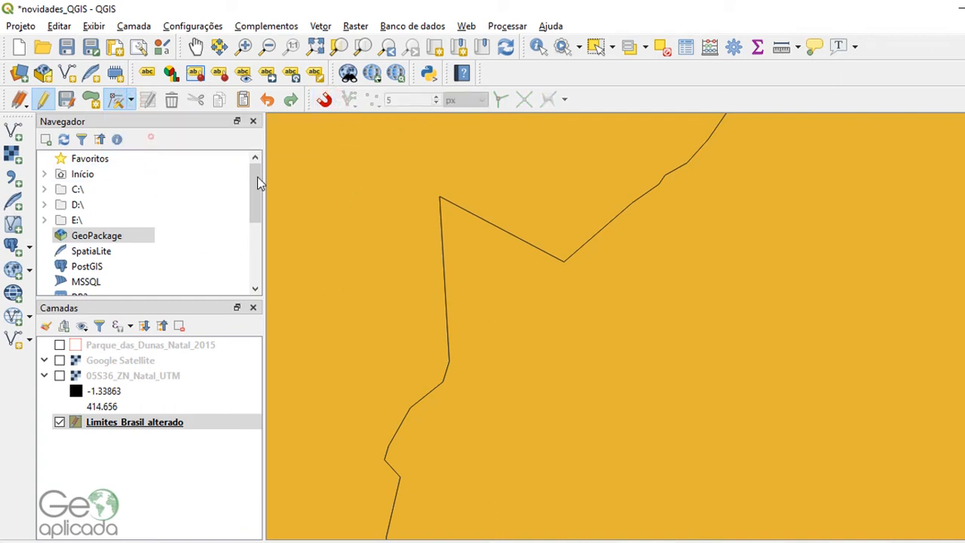
left_click(508, 252)
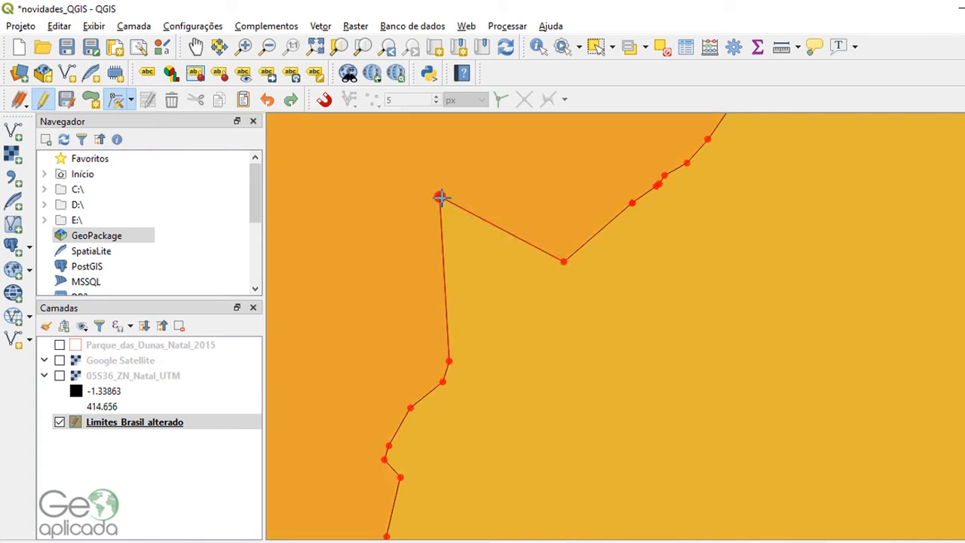
Move the spike vertex of each neighbouring state separately to different positions inside the adjoining state, opening a gap between the polygons.
left_click_drag(441, 197, 479, 265)
left_click(441, 199)
key("Escape")
key("Escape")
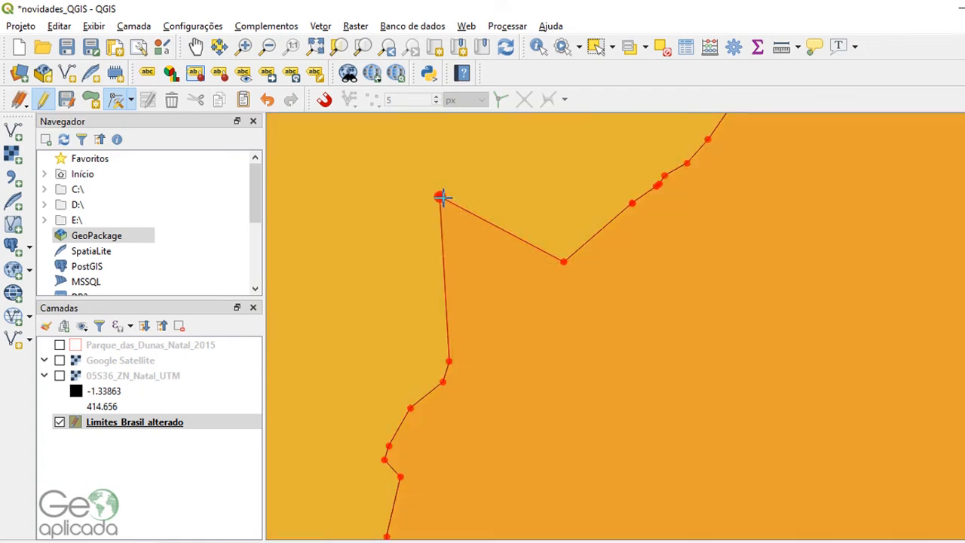
left_click(441, 198)
left_click(504, 274)
left_click(508, 274)
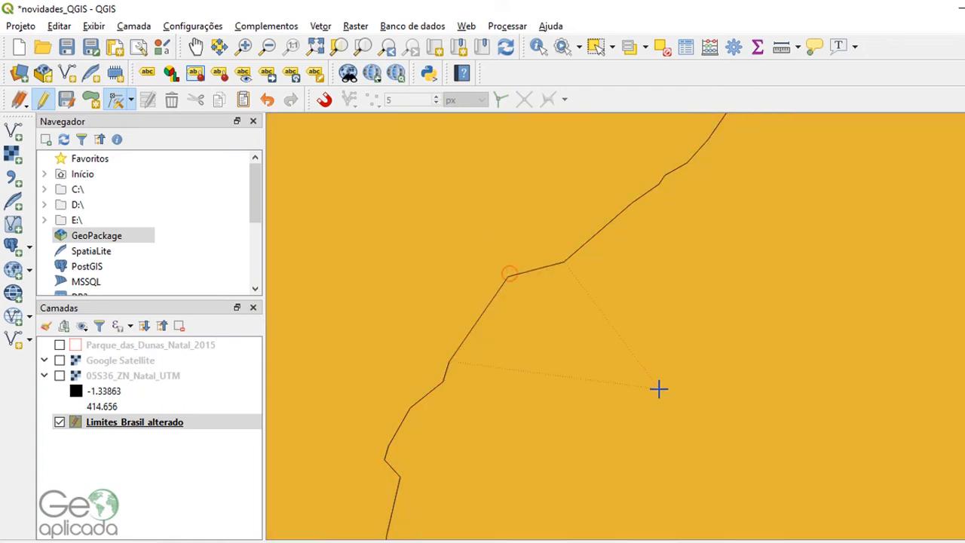
left_click(658, 388)
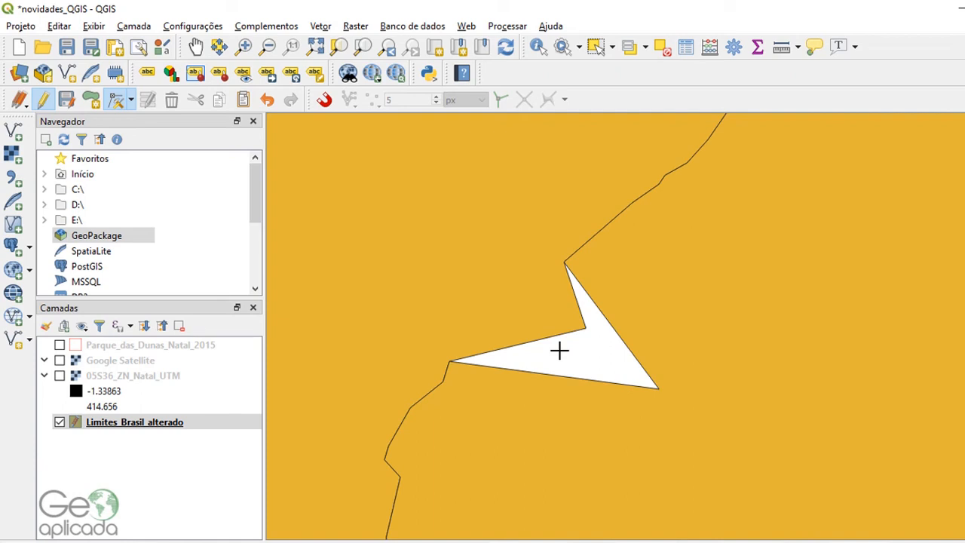
left_click(559, 350)
Cancel the edits for all layers, discarding the boundary changes and ending the editing session.
left_click(19, 99)
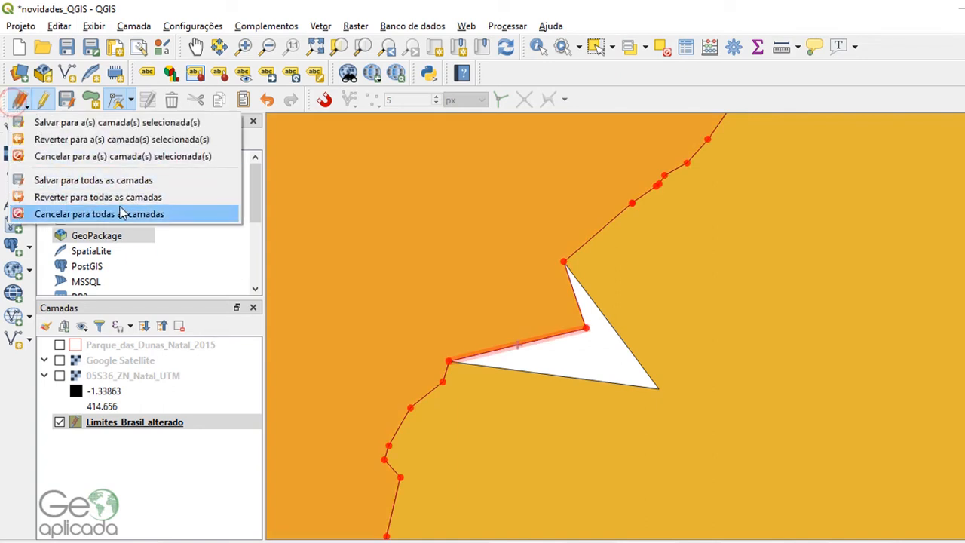
left_click(93, 219)
left_click(552, 301)
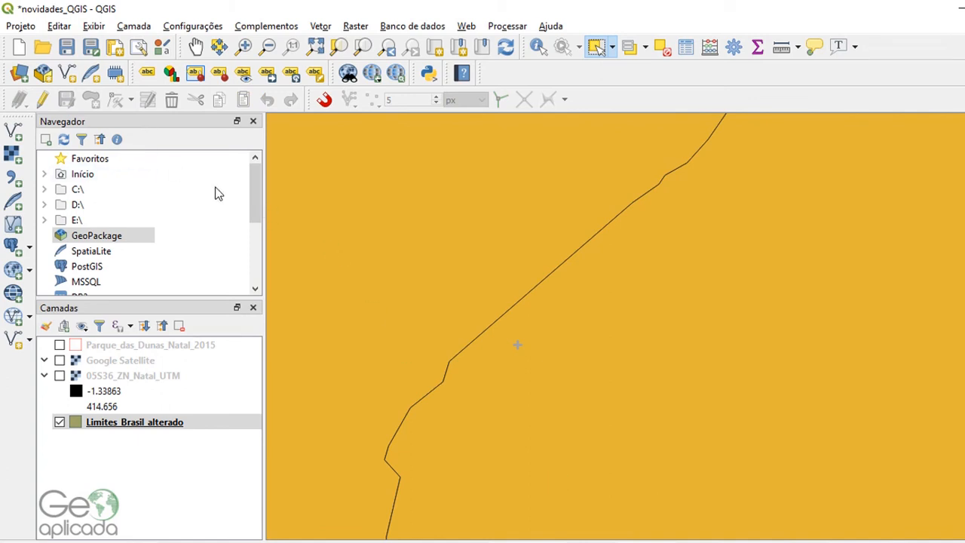
Create a new print layout titled mapa and maximize its window.
left_click(116, 47)
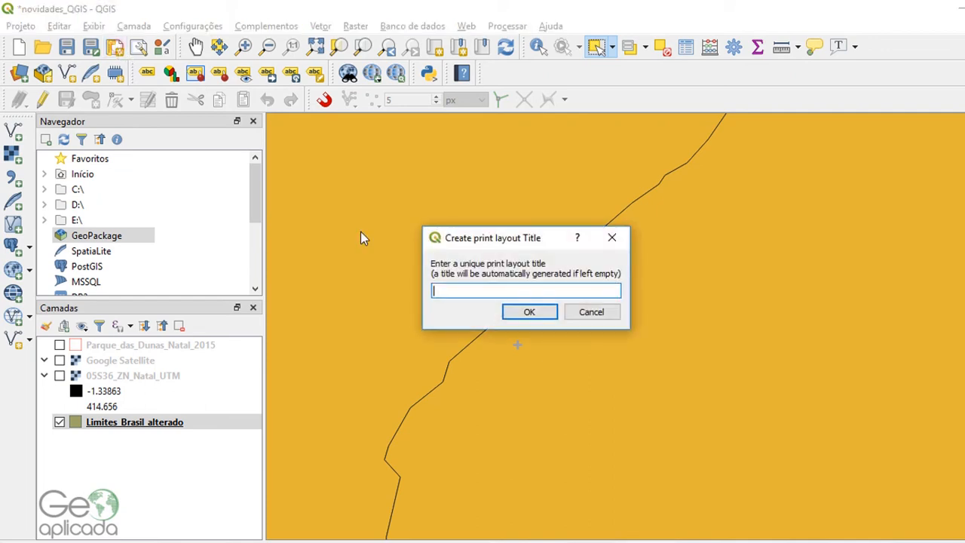
type("mapa")
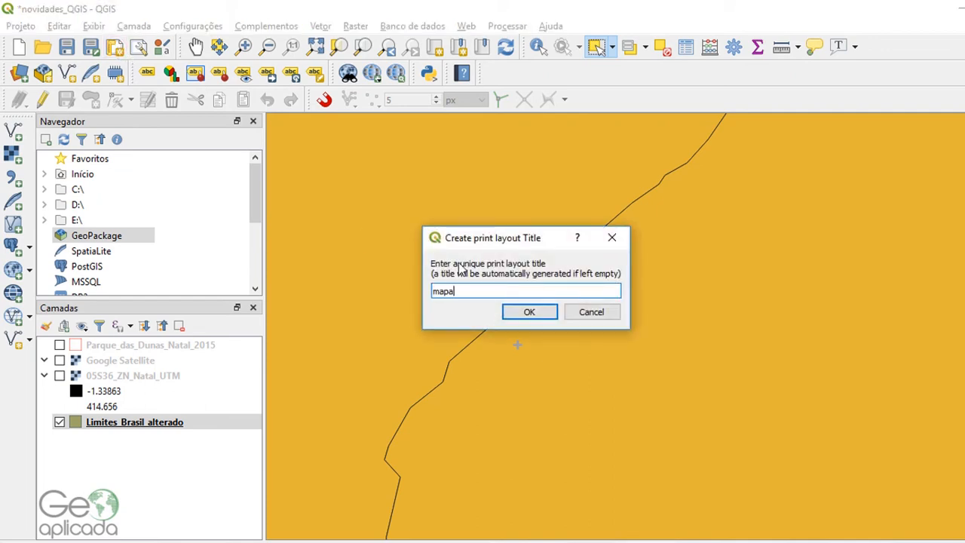
left_click(530, 312)
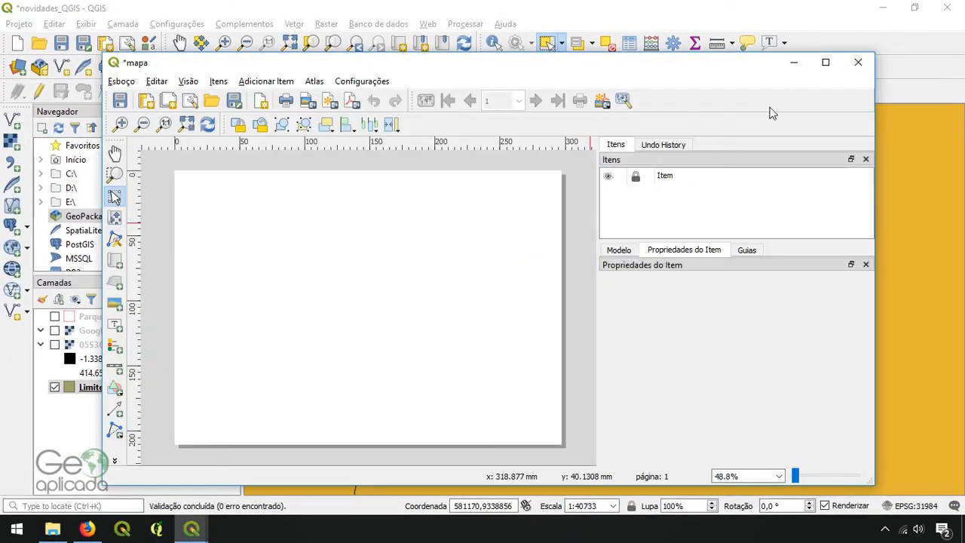
left_click(826, 62)
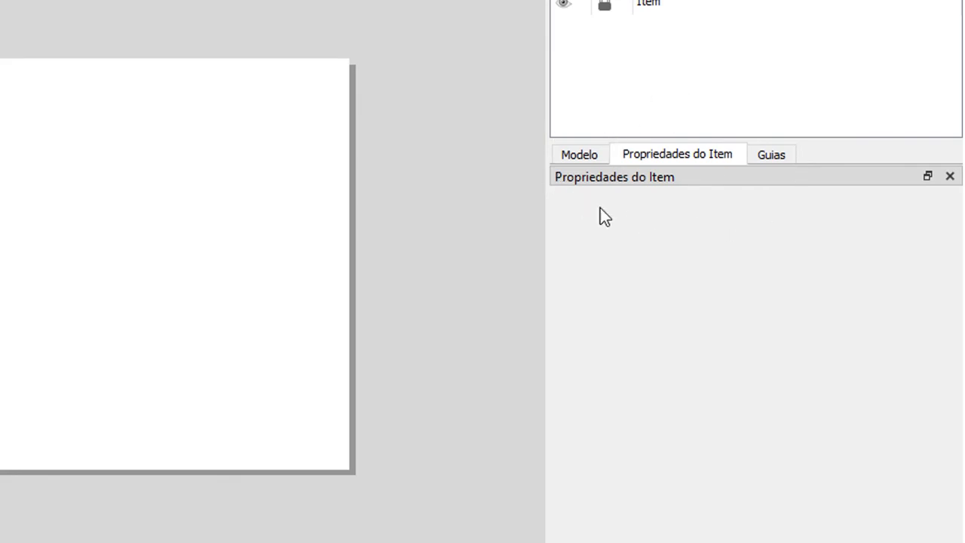
Look through the layout's item properties, page guides, and general and grid settings.
left_click(563, 158)
left_click(647, 160)
left_click(762, 154)
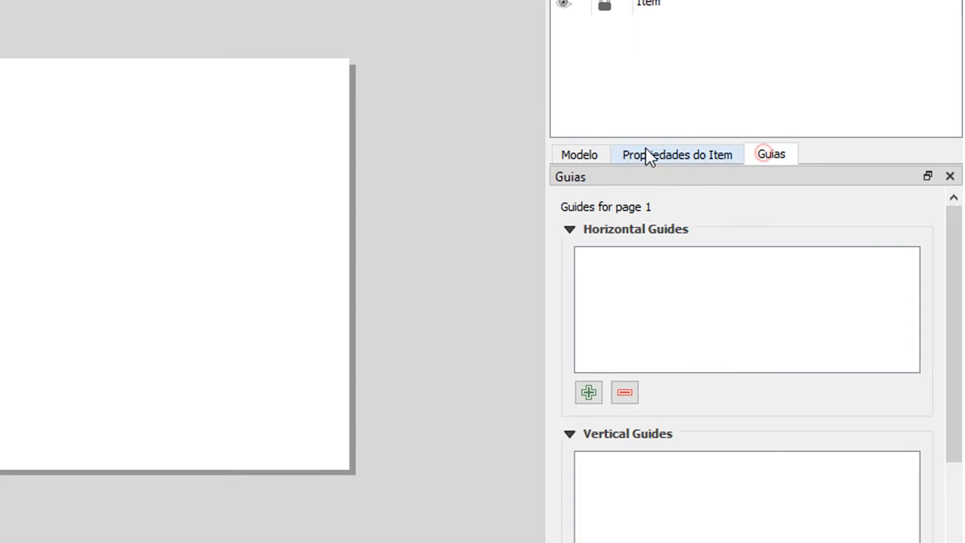
left_click(573, 155)
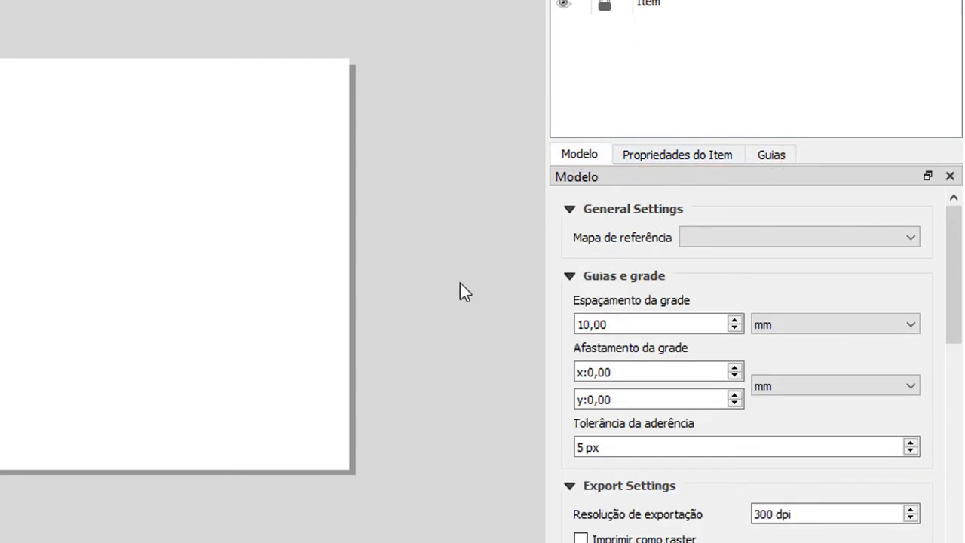
Open the layout page's properties and examine the available paper size and orientation options.
right_click(91, 290)
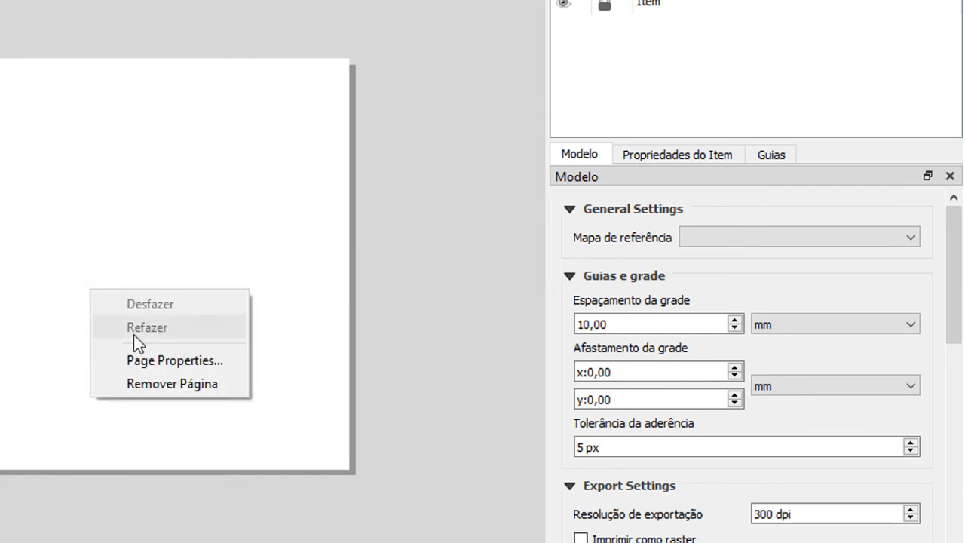
left_click(157, 361)
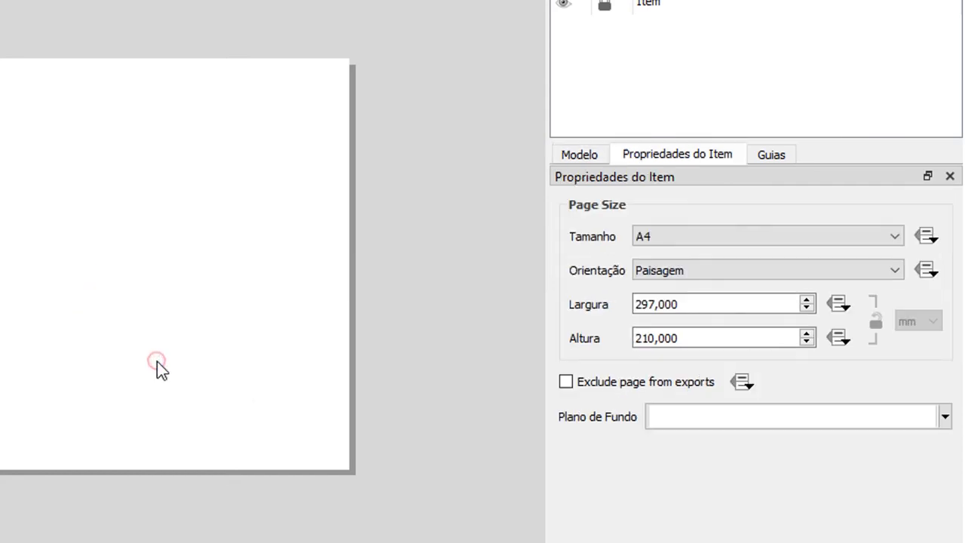
left_click(650, 236)
left_click(651, 235)
left_click(647, 273)
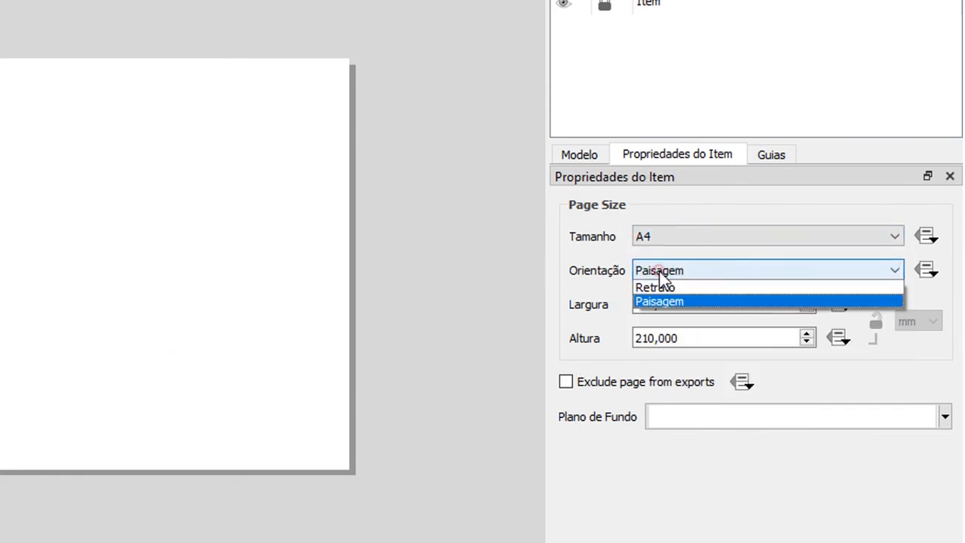
left_click(646, 276)
Add a map frame about 267 mm wide and 180 mm high, centred on the landscape page.
left_click(0, 300)
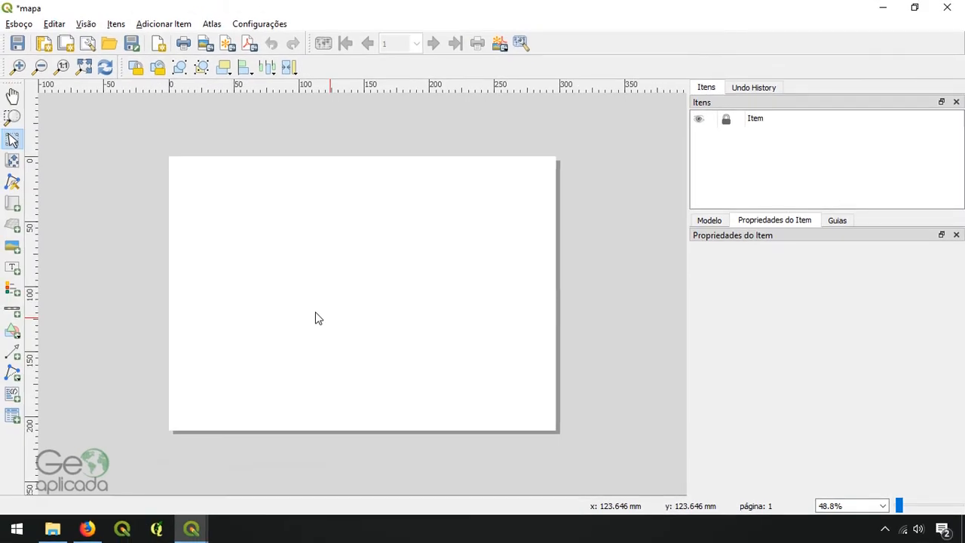
left_click(12, 202)
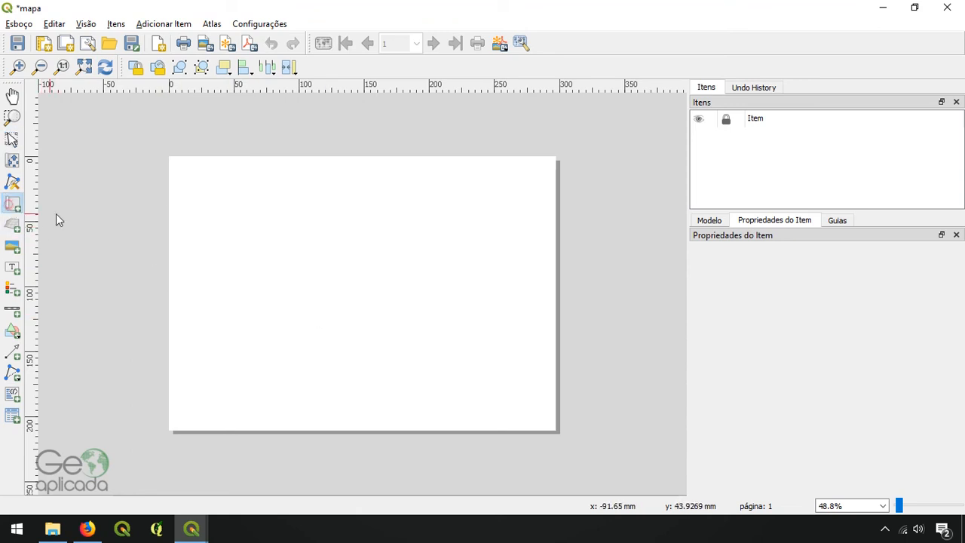
left_click_drag(186, 173, 534, 407)
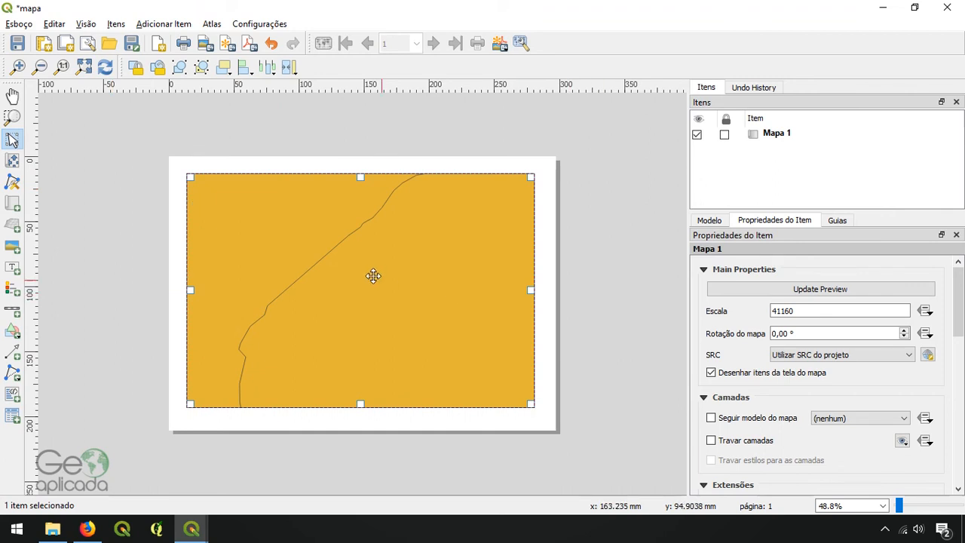
Set the layout map's scale to 4001160.
left_click(777, 312)
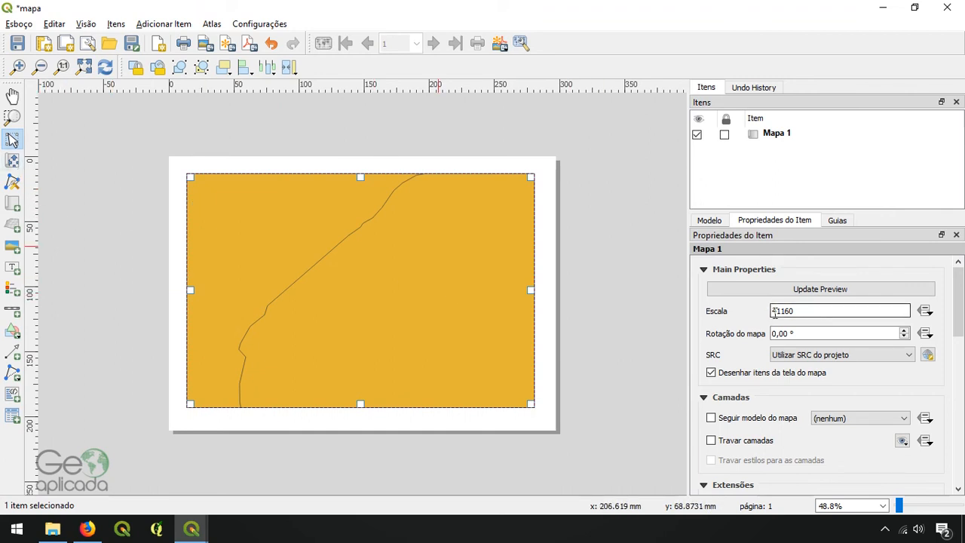
type("0")
key("Return")
left_click(782, 311)
type("01")
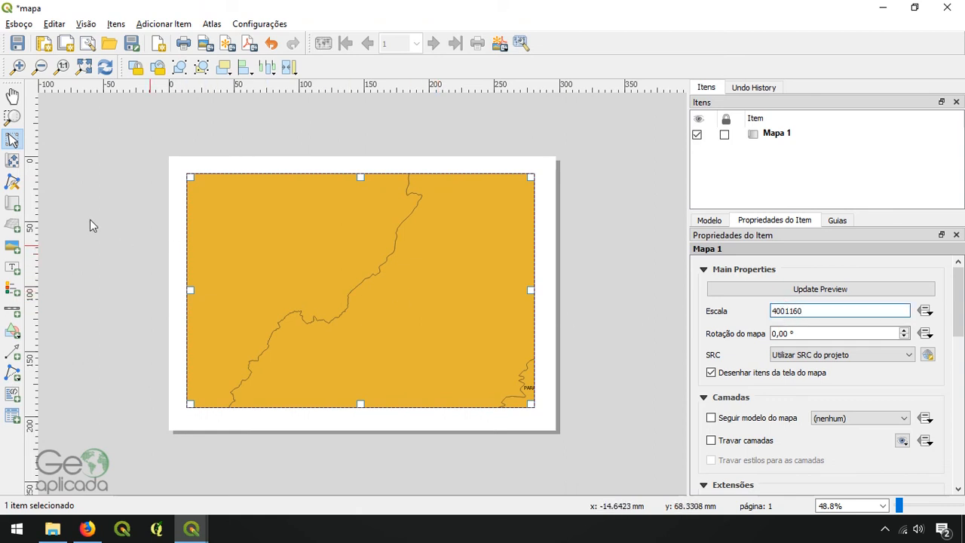
Move and rescale the map's content within its frame to show Rio Grande do Norte and Paraíba at scale 2000580.
left_click(12, 161)
scroll(455, 312, "up", 2)
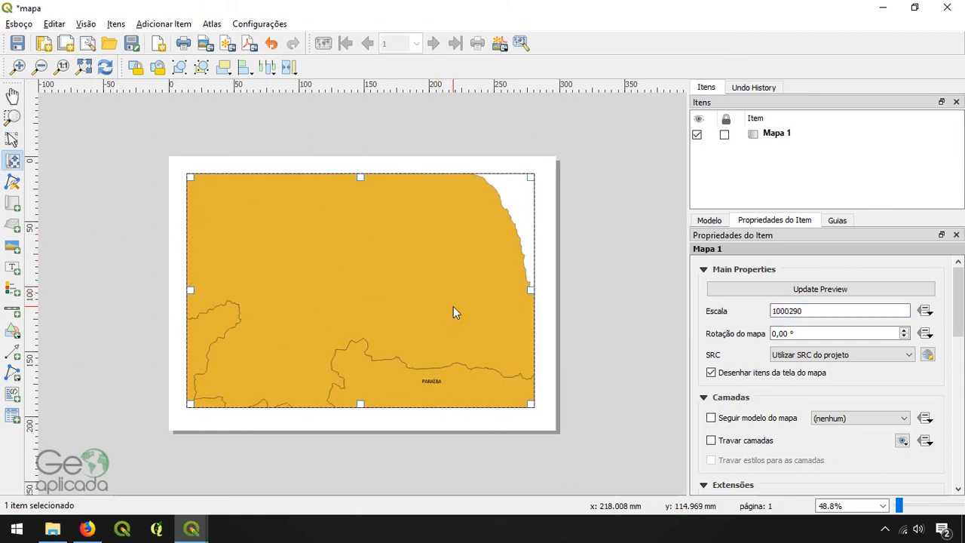
left_click_drag(453, 307, 362, 325)
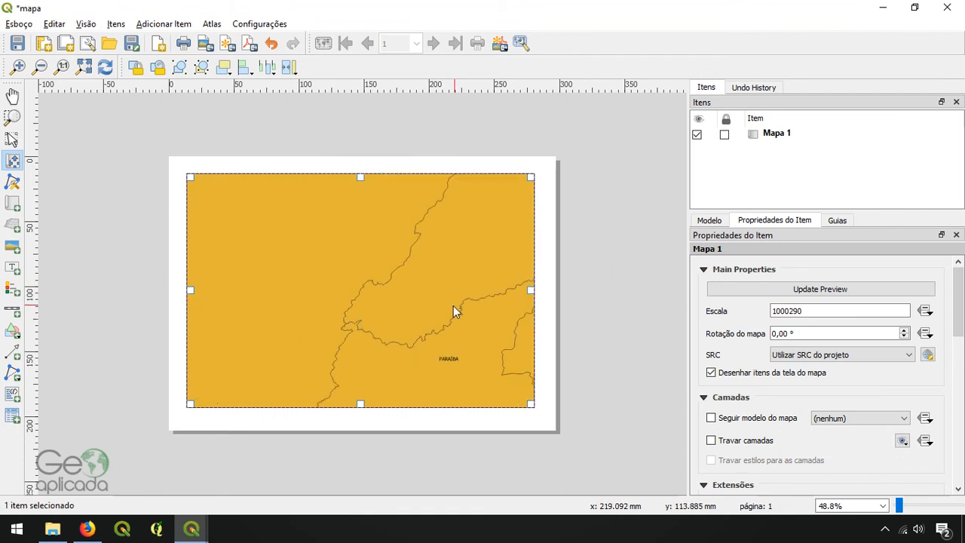
left_click_drag(453, 305, 319, 308)
scroll(473, 284, "down", 1)
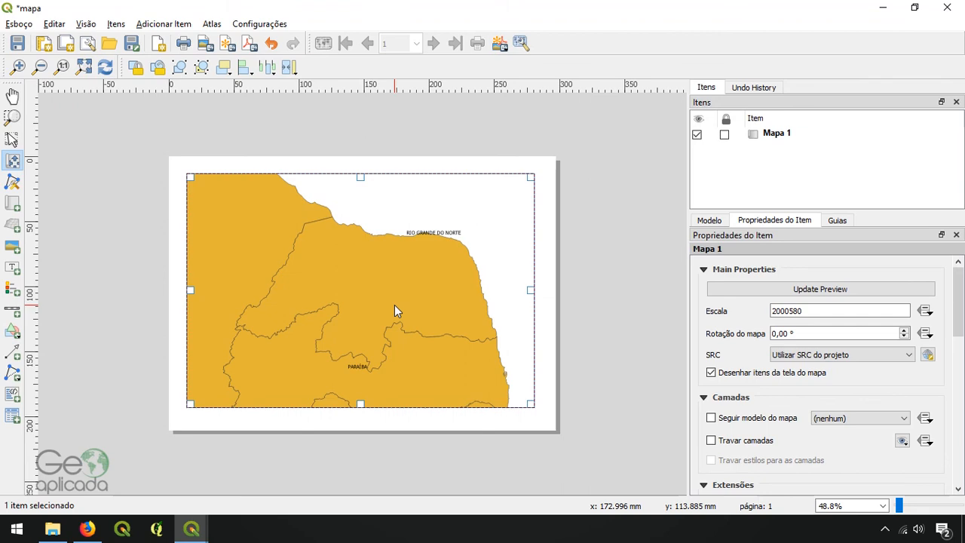
Switch to the main QGIS window and add the vector layer SNV_201710B.shp from Shapefiles\DNIT\Rodovias_Federais_SNV_DNIT to the project.
key("alt+Tab")
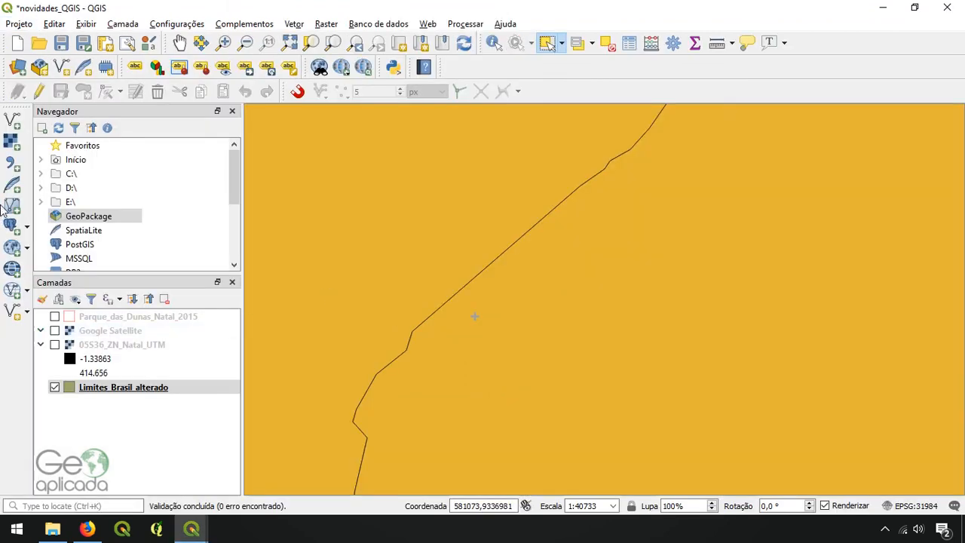
left_click(12, 121)
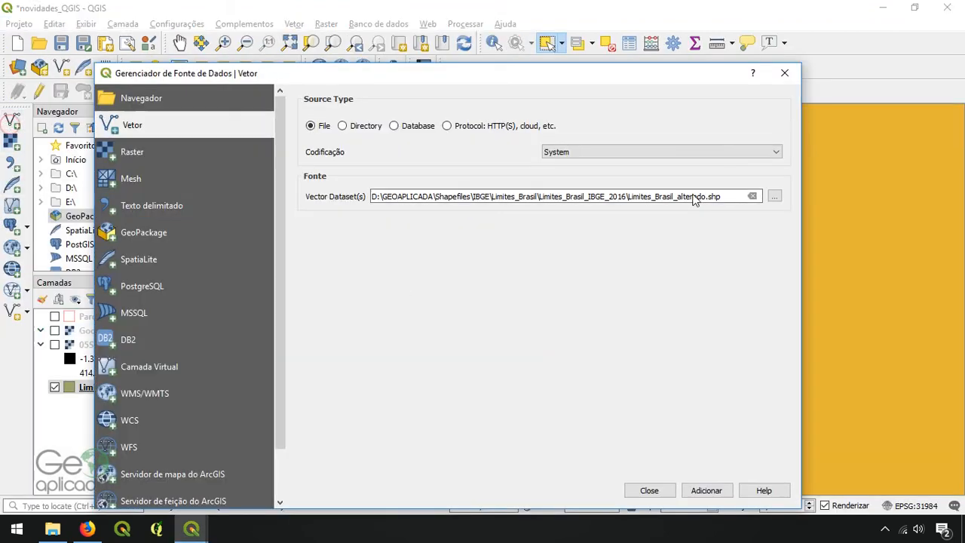
left_click(775, 197)
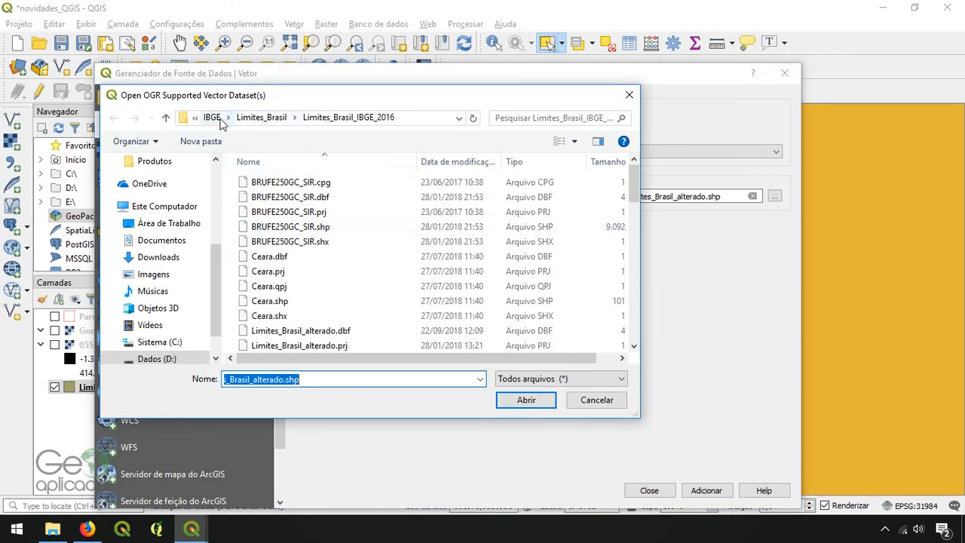
left_click(213, 118)
left_click(349, 118)
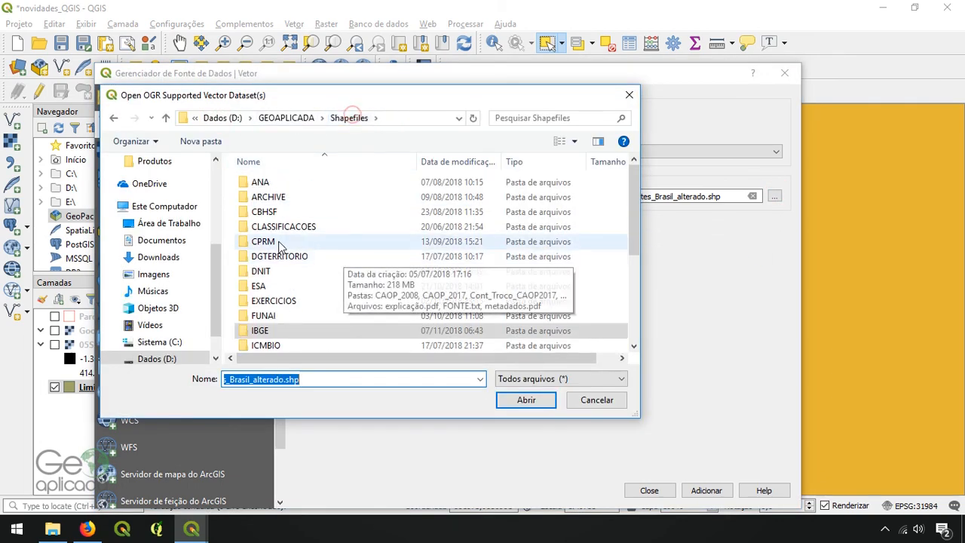
double_click(261, 272)
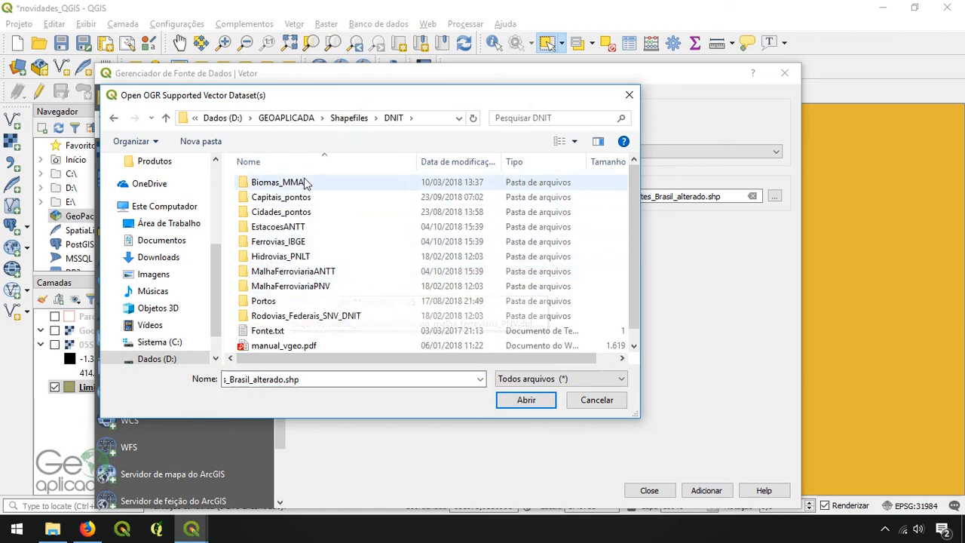
scroll(312, 270, "down", 1)
double_click(276, 301)
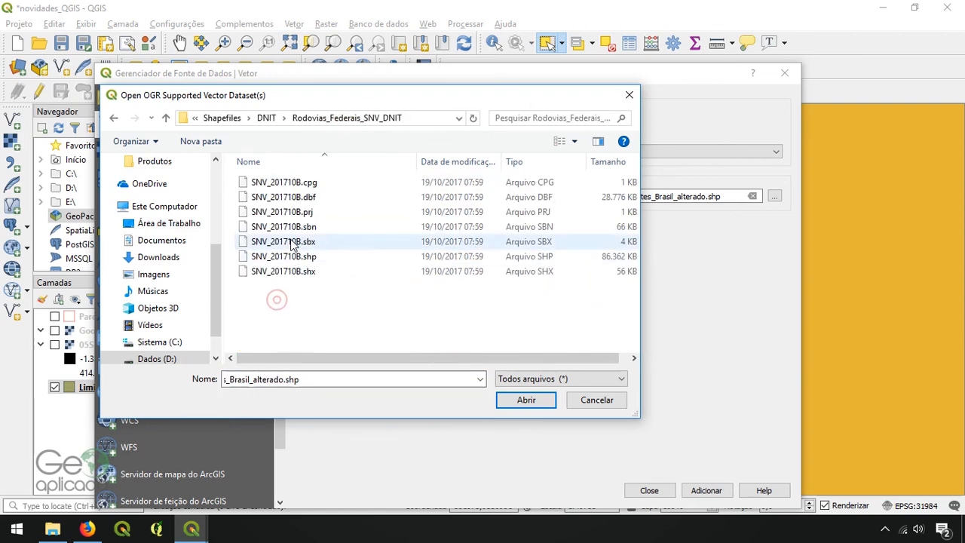
left_click(284, 257)
left_click(526, 400)
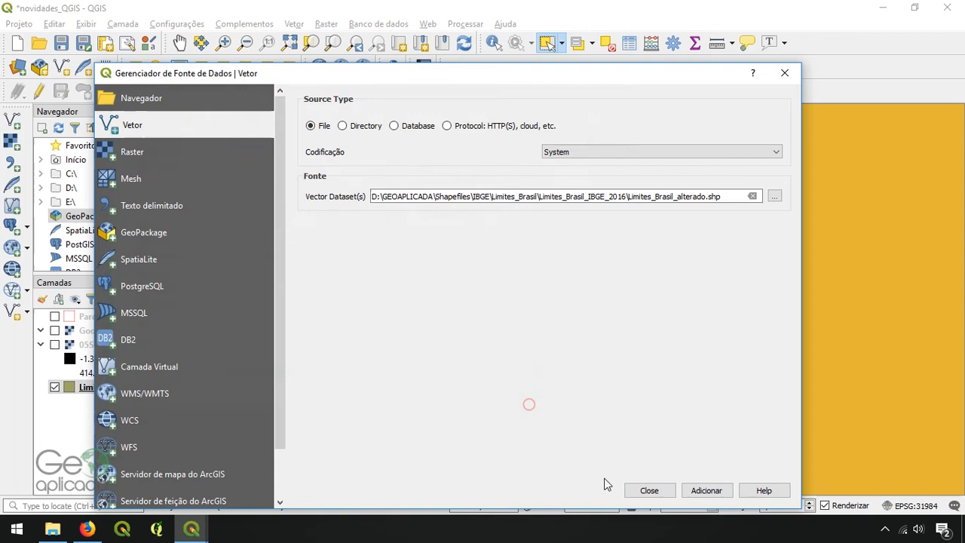
left_click(705, 491)
left_click(653, 491)
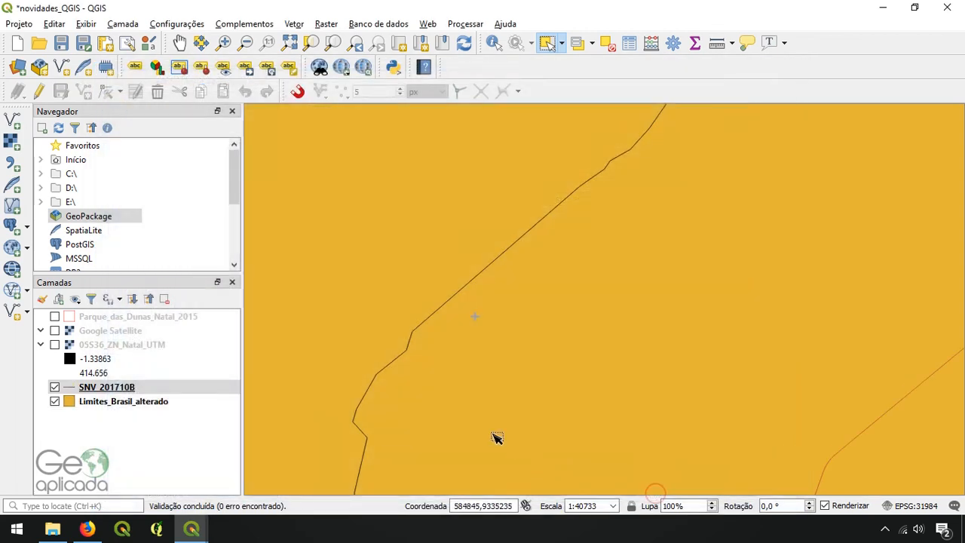
Return to the mapa layout, shift the map's content slightly within its frame, and deselect the map.
key("alt+Tab")
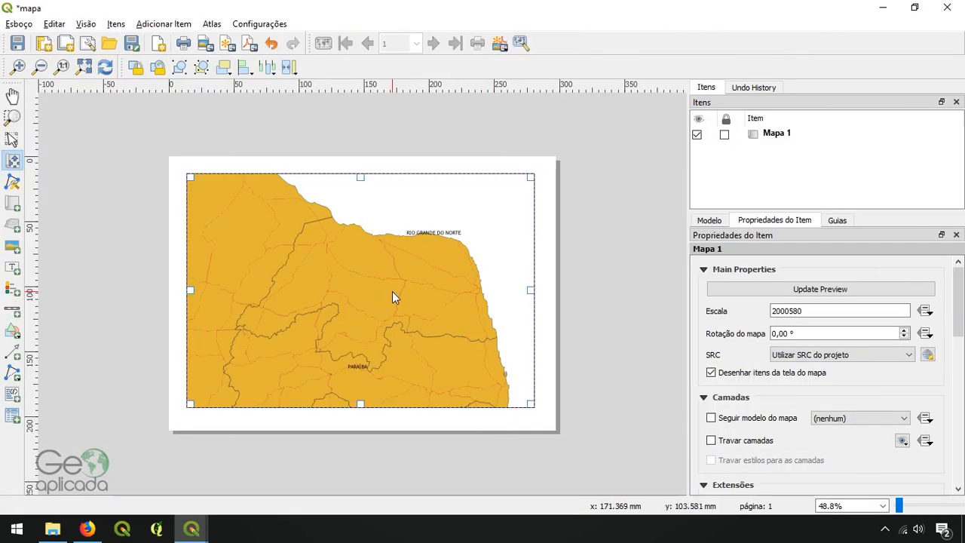
left_click_drag(392, 297, 400, 312)
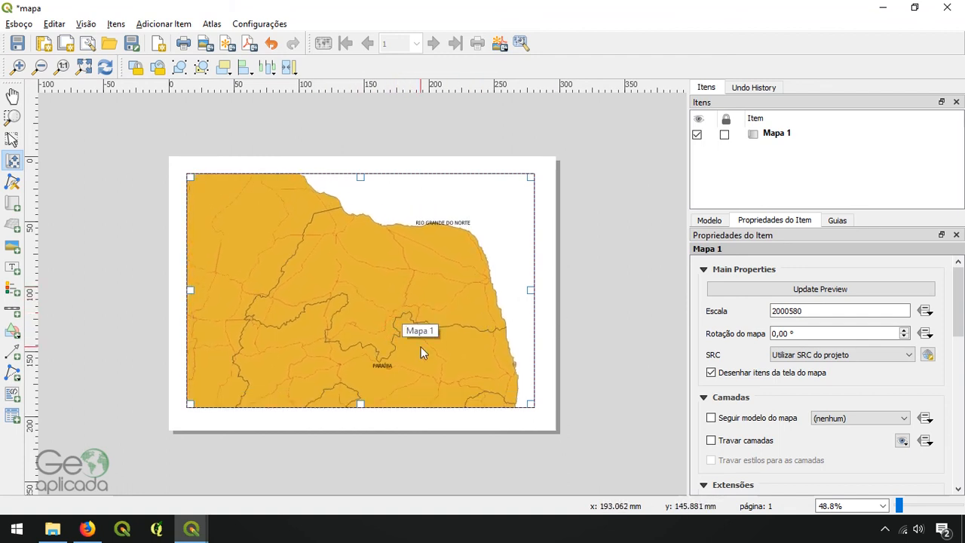
key("v")
left_click(571, 242)
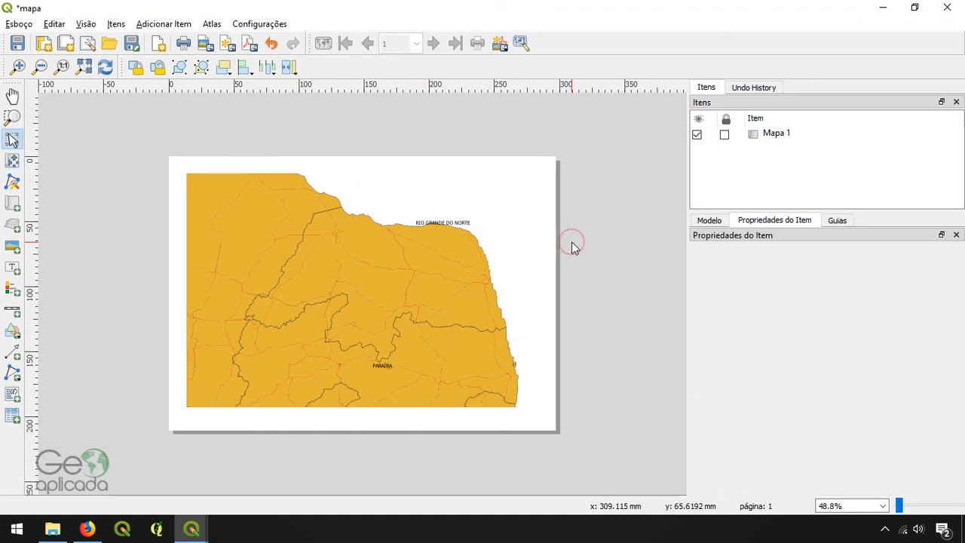